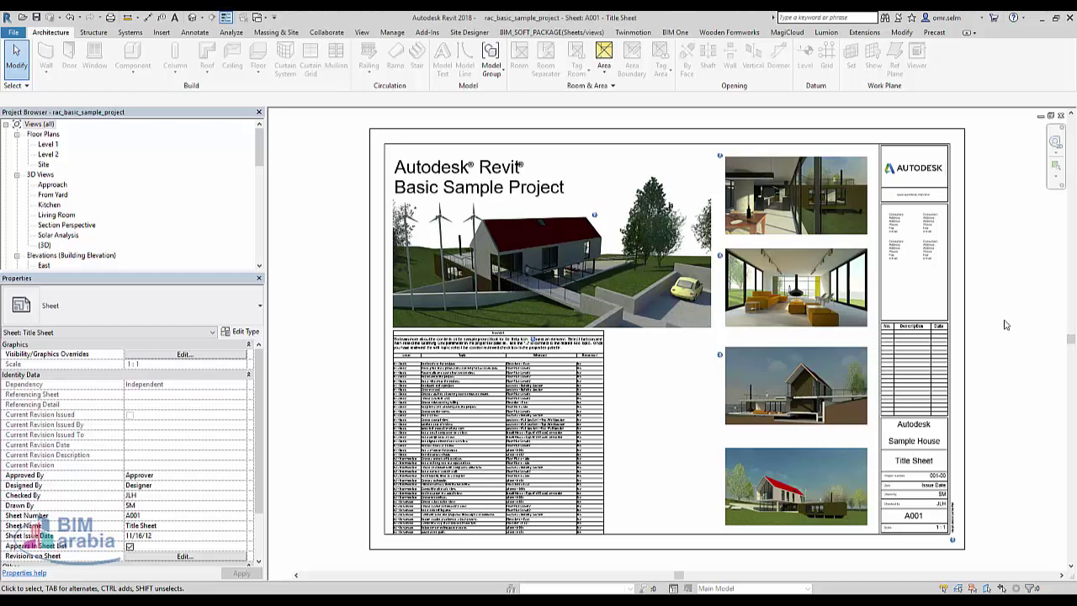
# Select and deselect the title block, then zoom and pan around sheet A001.
pyautogui.click(948, 288)
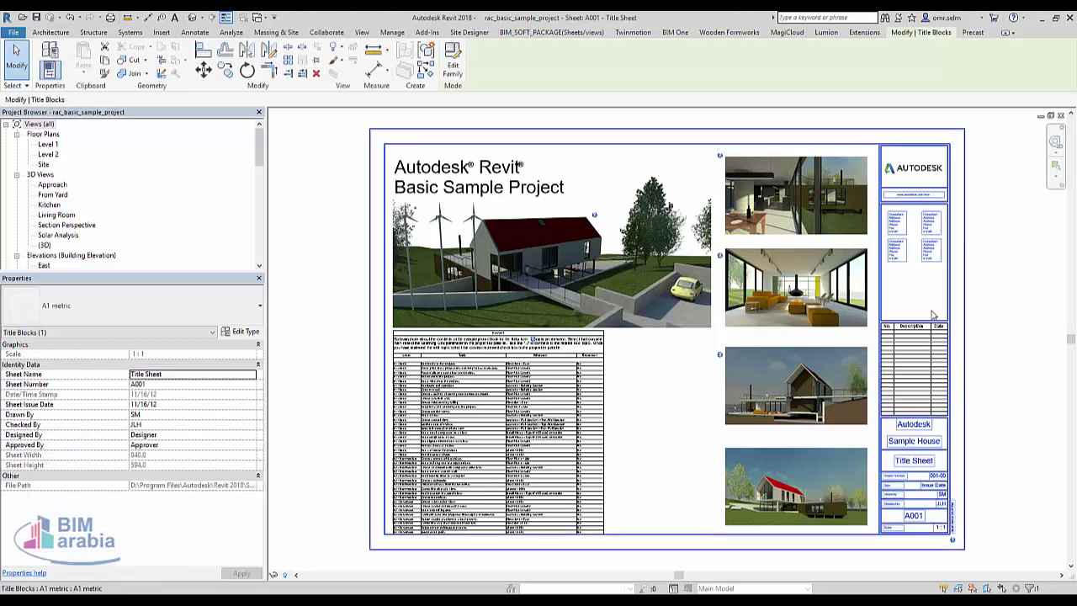
pyautogui.click(1000, 282)
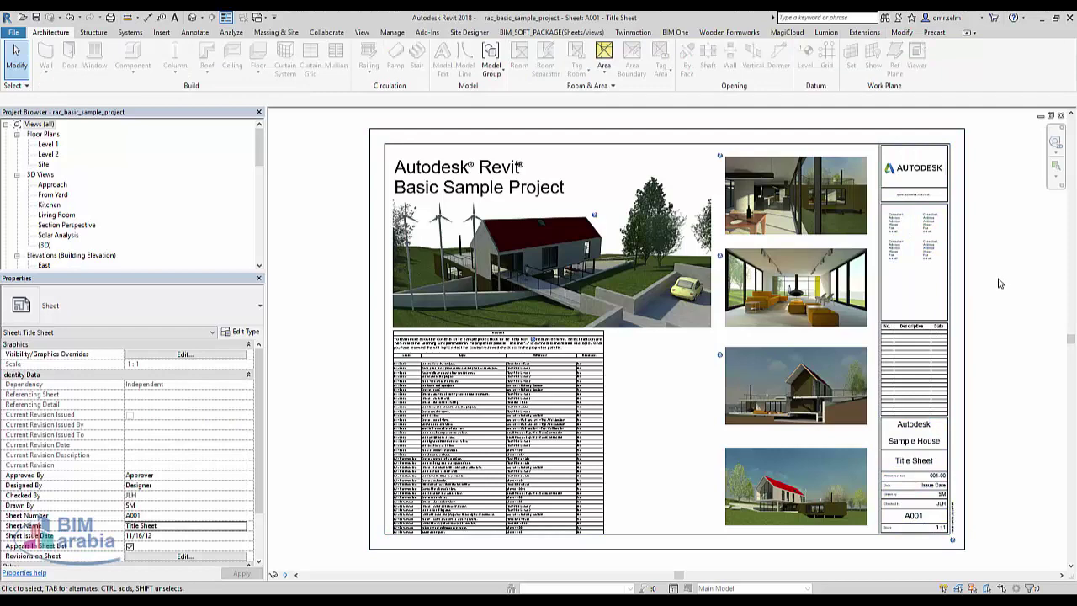
pyautogui.scroll(-2, 999, 283)
pyautogui.scroll(2, 999, 284)
pyautogui.scroll(-1, 1001, 288)
pyautogui.scroll(2, 1001, 288)
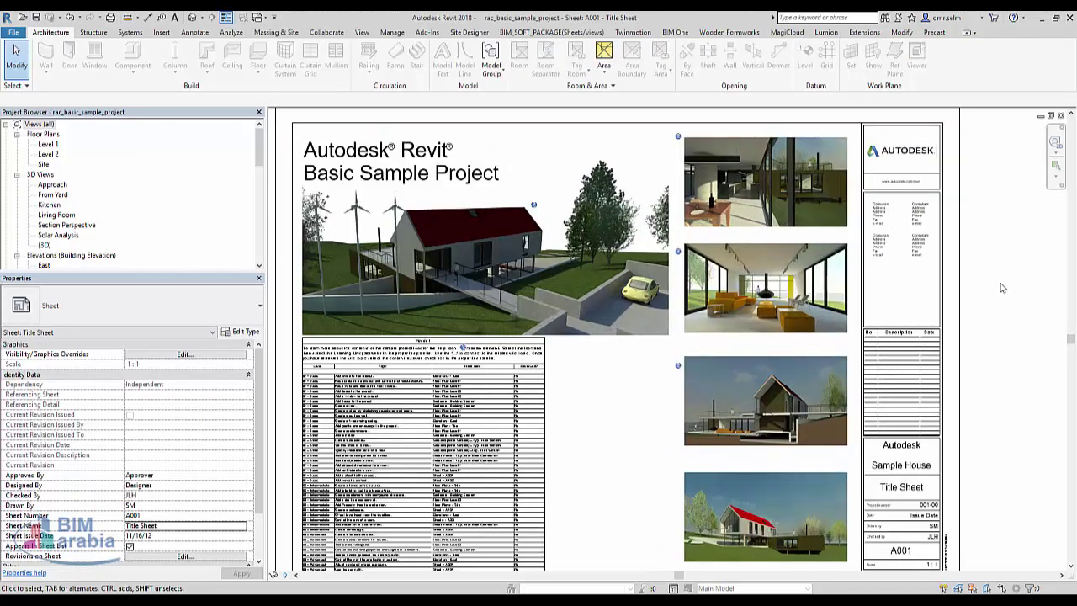
pyautogui.moveTo(1001, 288)
pyautogui.mouseDown(button='middle')
pyautogui.moveTo(978, 210)
pyautogui.moveTo(963, 365)
pyautogui.moveTo(813, 197)
pyautogui.moveTo(931, 144)
pyautogui.moveTo(1022, 270)
pyautogui.moveTo(897, 356)
pyautogui.moveTo(928, 308)
pyautogui.mouseUp(button='middle')
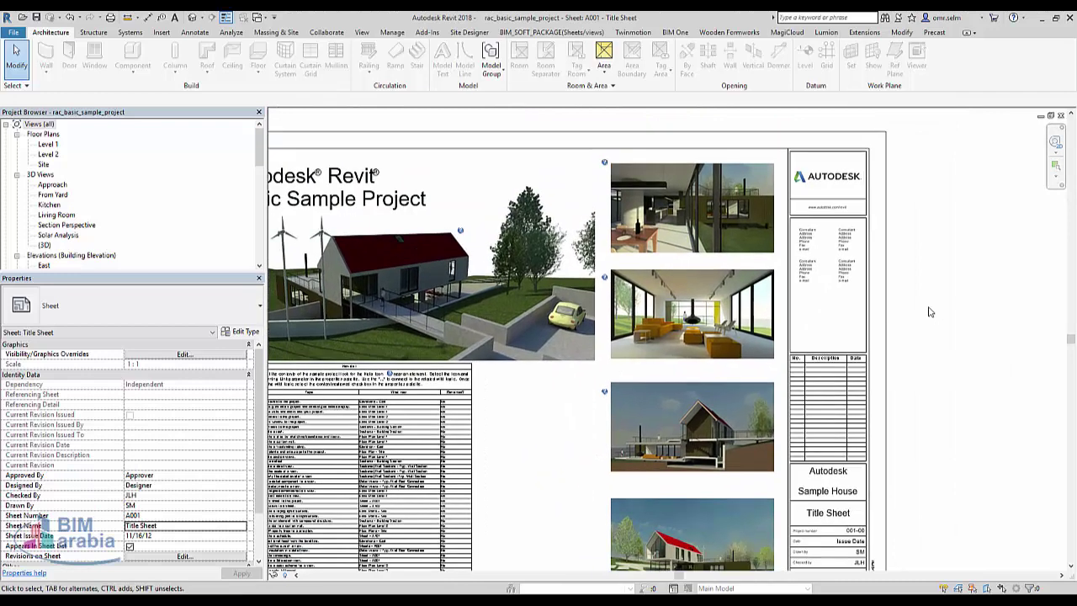
pyautogui.scroll(-1, 1034, 253)
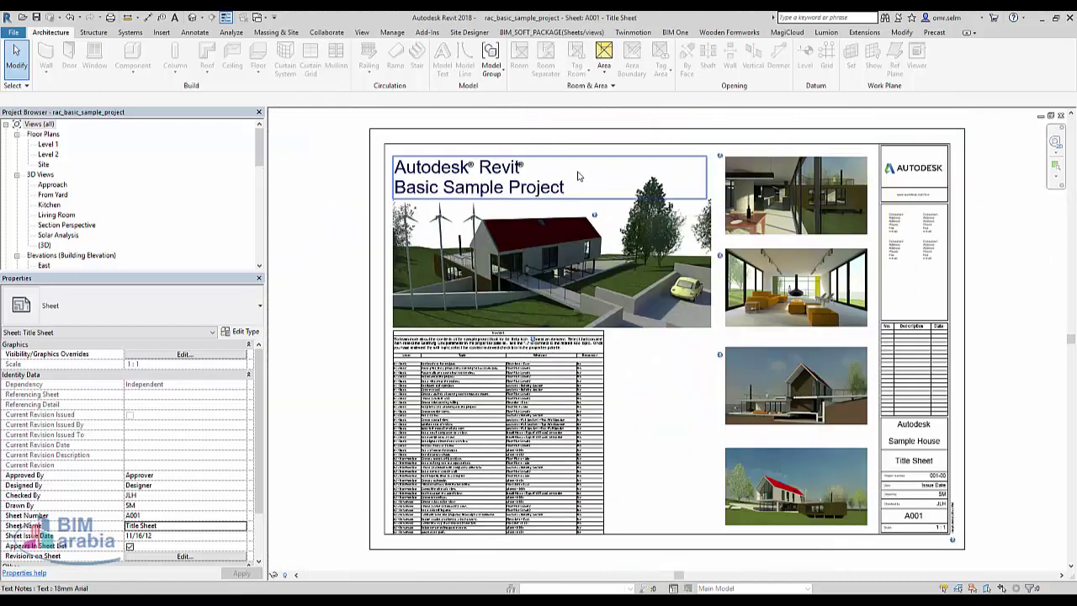
# Hide the Properties palette from the canvas context menu, then turn it back on.
pyautogui.rightClick(1033, 242)
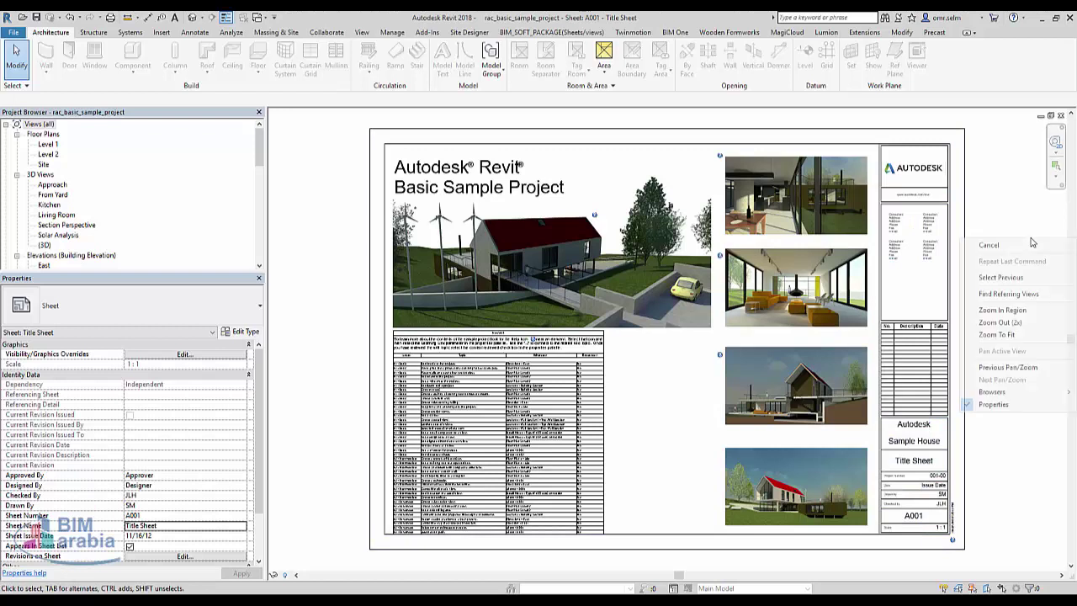
pyautogui.click(1028, 215)
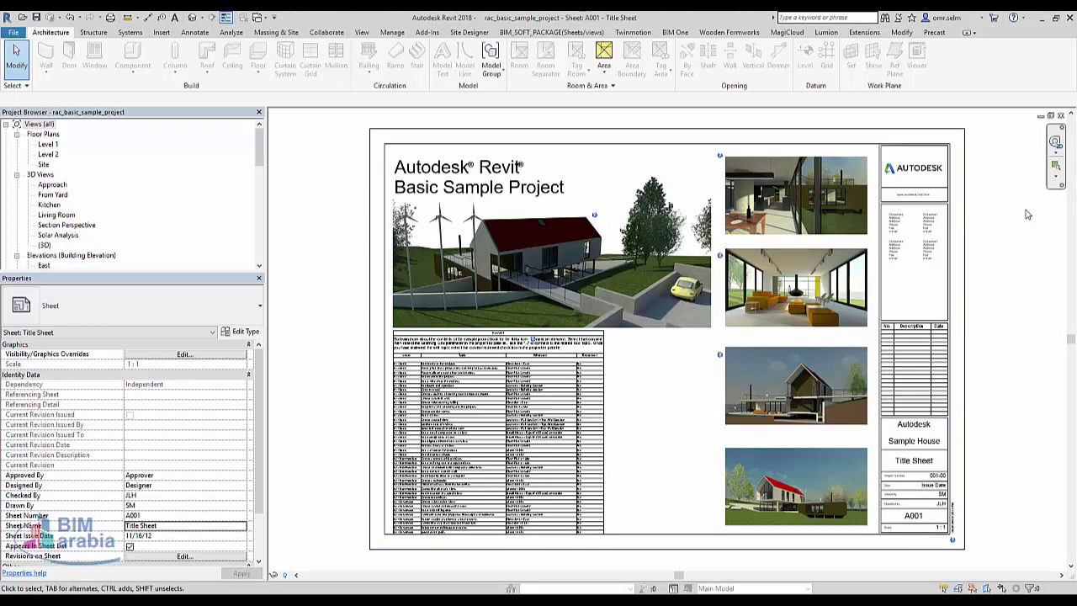
pyautogui.rightClick(1008, 241)
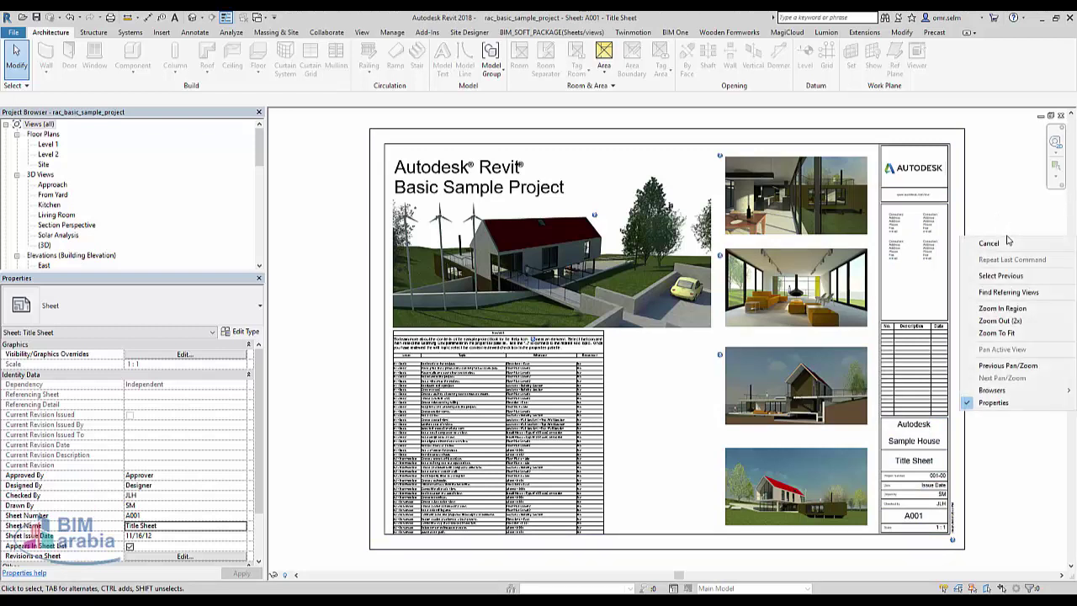
pyautogui.click(1008, 404)
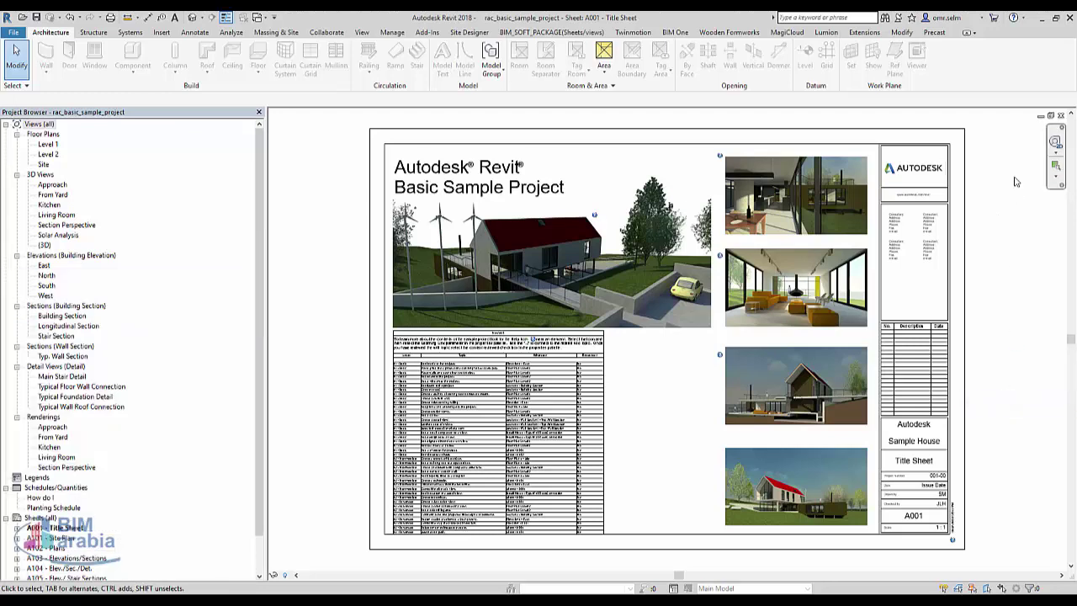
pyautogui.rightClick(1016, 197)
pyautogui.click(1002, 376)
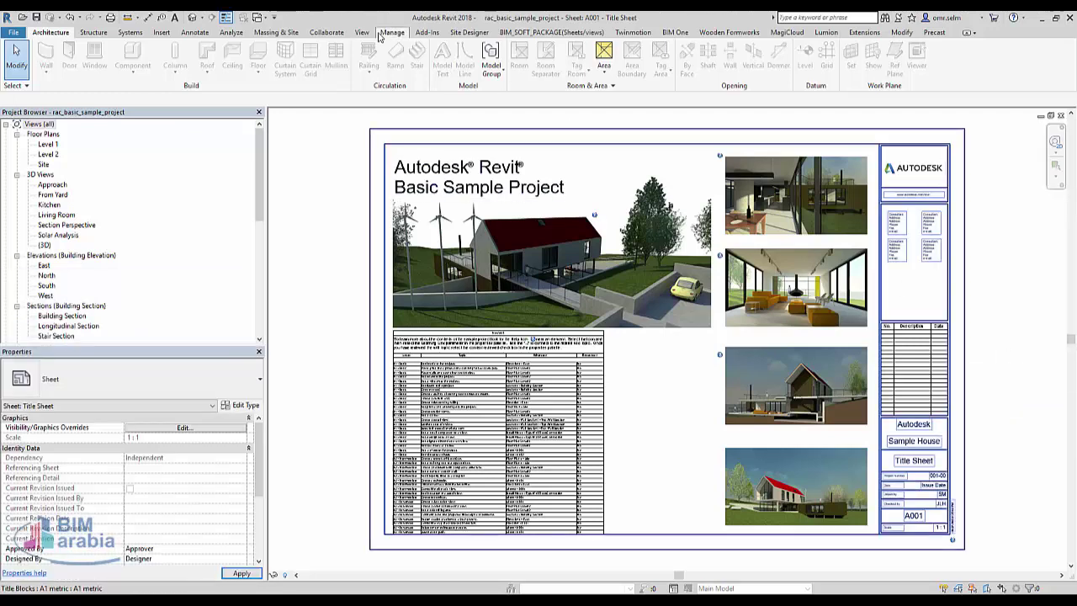
# Open the View tab's User Interface list of interface elements, then close it.
pyautogui.click(362, 32)
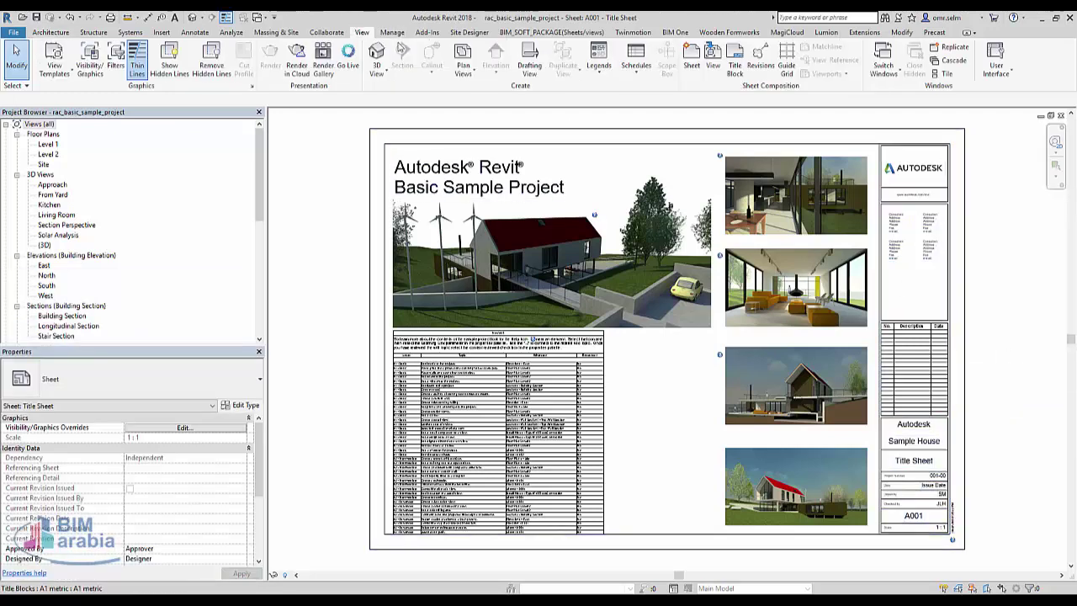
pyautogui.click(996, 63)
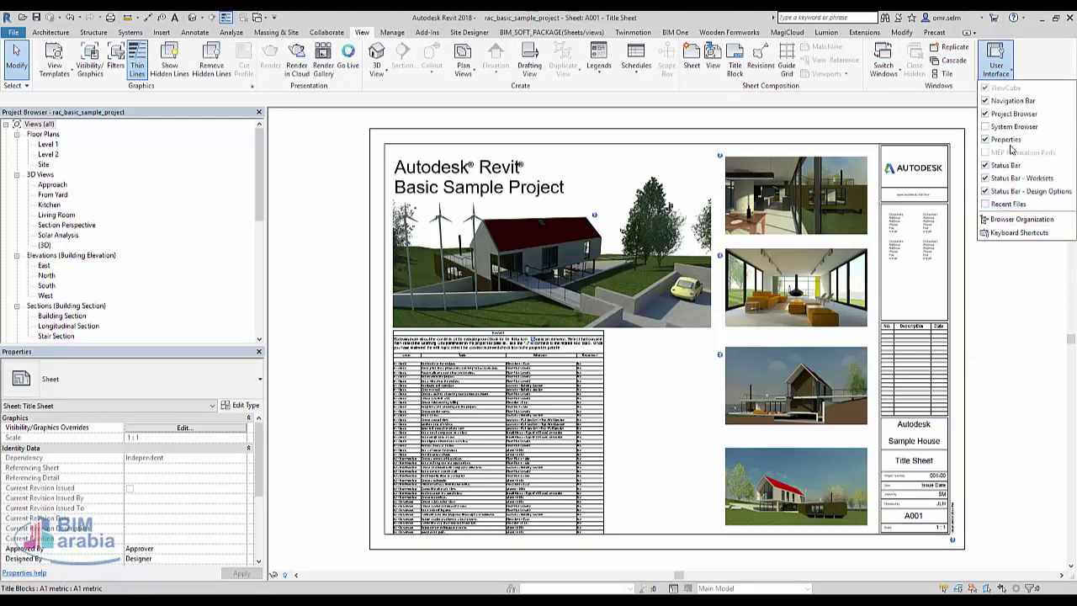
pyautogui.click(1016, 383)
pyautogui.rightClick(1001, 345)
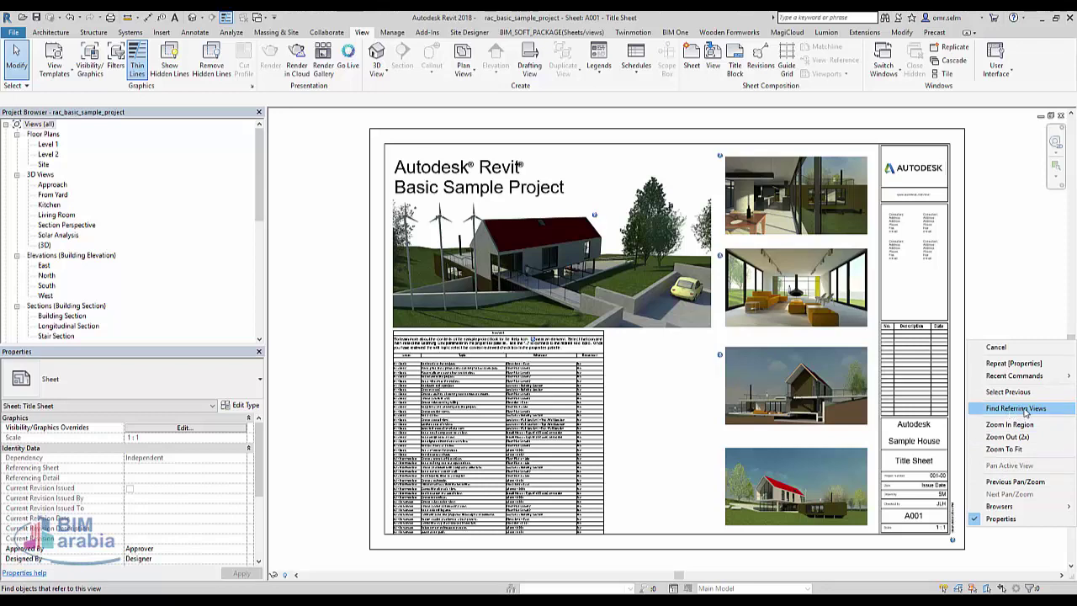
pyautogui.click(1025, 409)
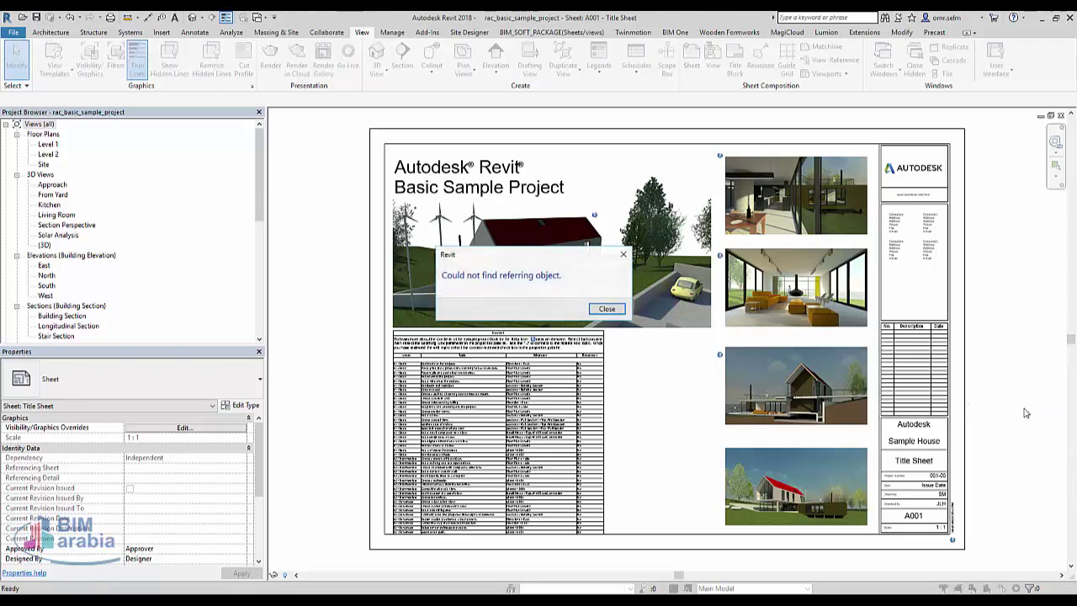
pyautogui.click(611, 308)
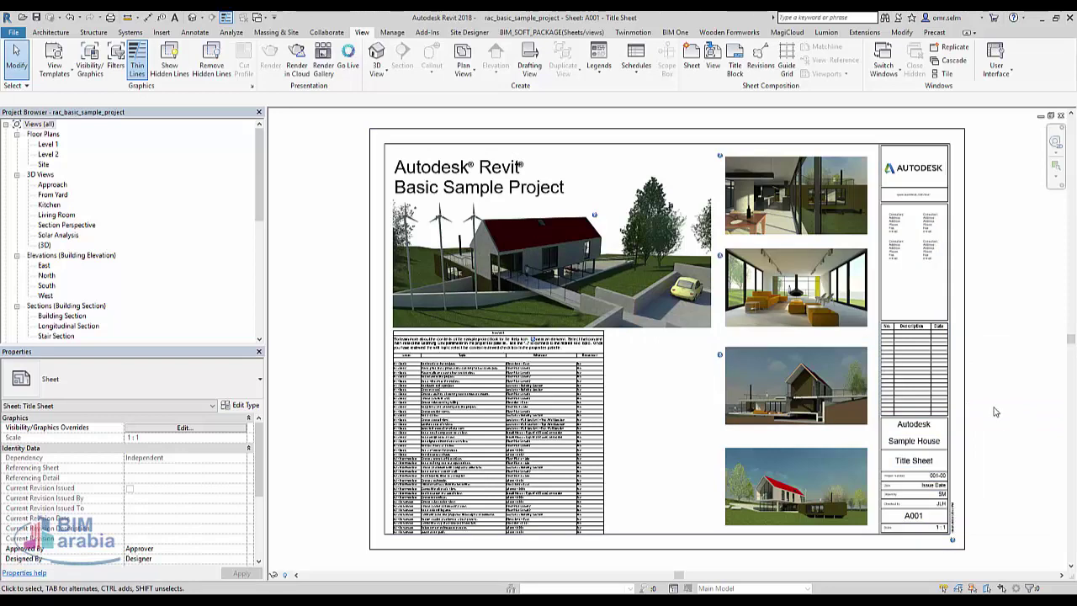
# Open Building Section and use Find Referring Views to open Floor Plan: Level 1.
pyautogui.click(44, 266)
pyautogui.doubleClick(62, 316)
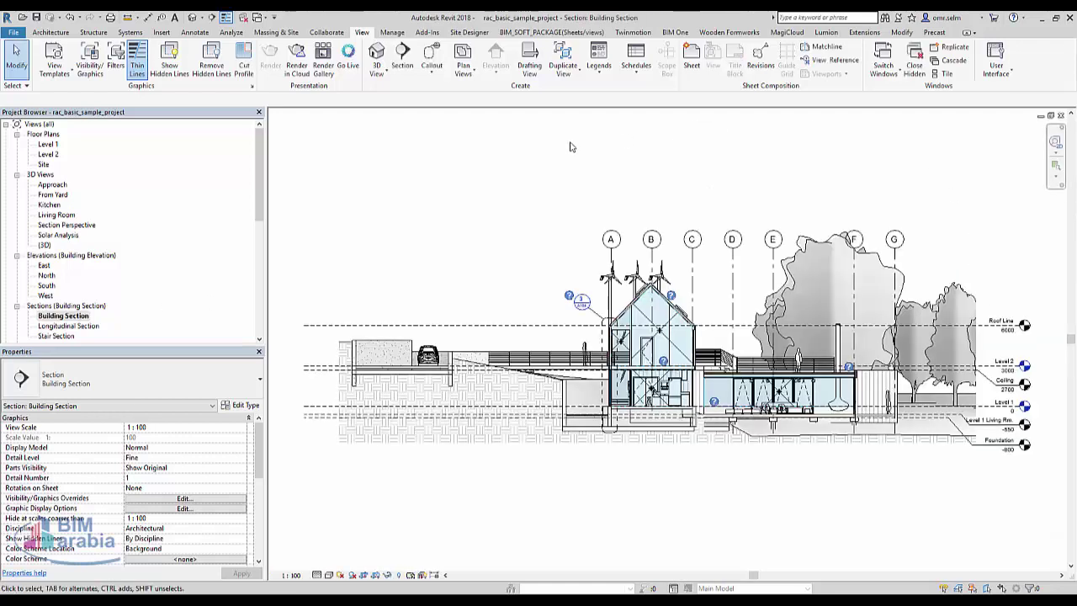
pyautogui.rightClick(440, 134)
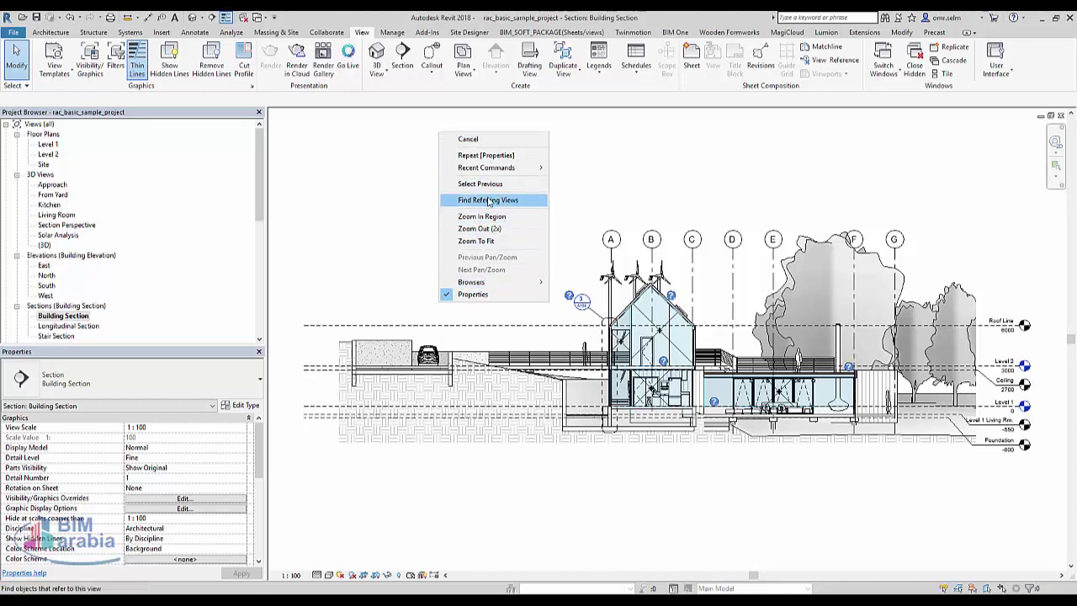
pyautogui.click(487, 202)
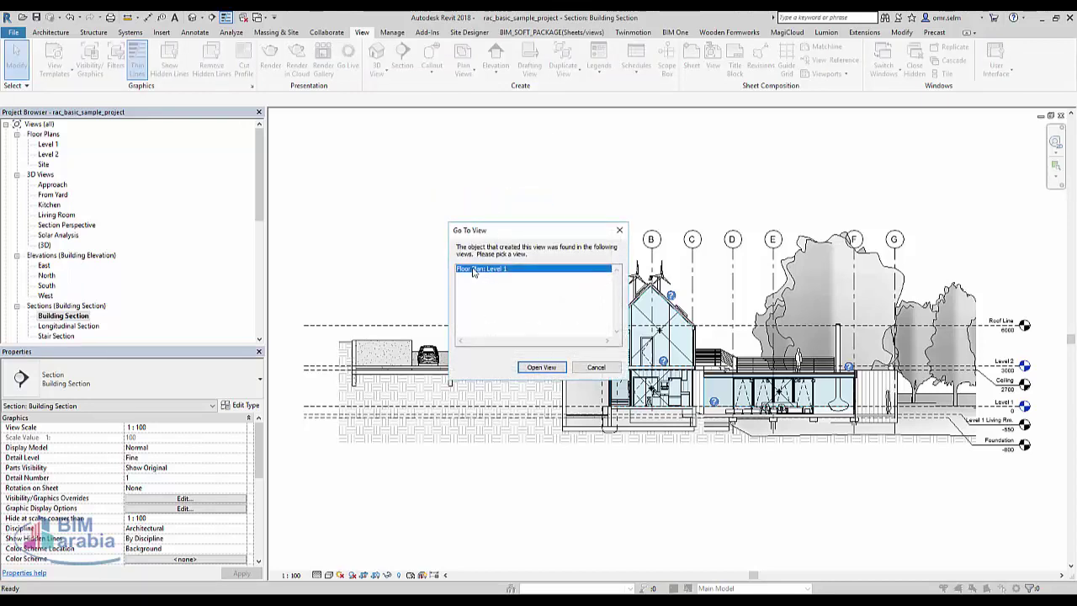
pyautogui.click(542, 368)
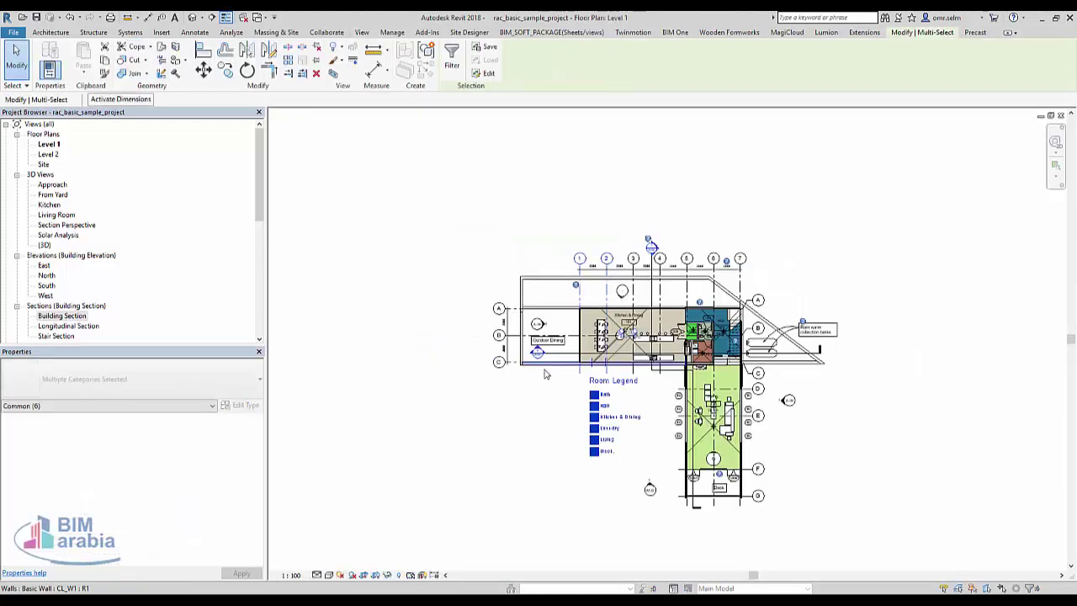
# Clear the wall selection in the Level 1 plan and switch back to the Building Section.
pyautogui.click(513, 447)
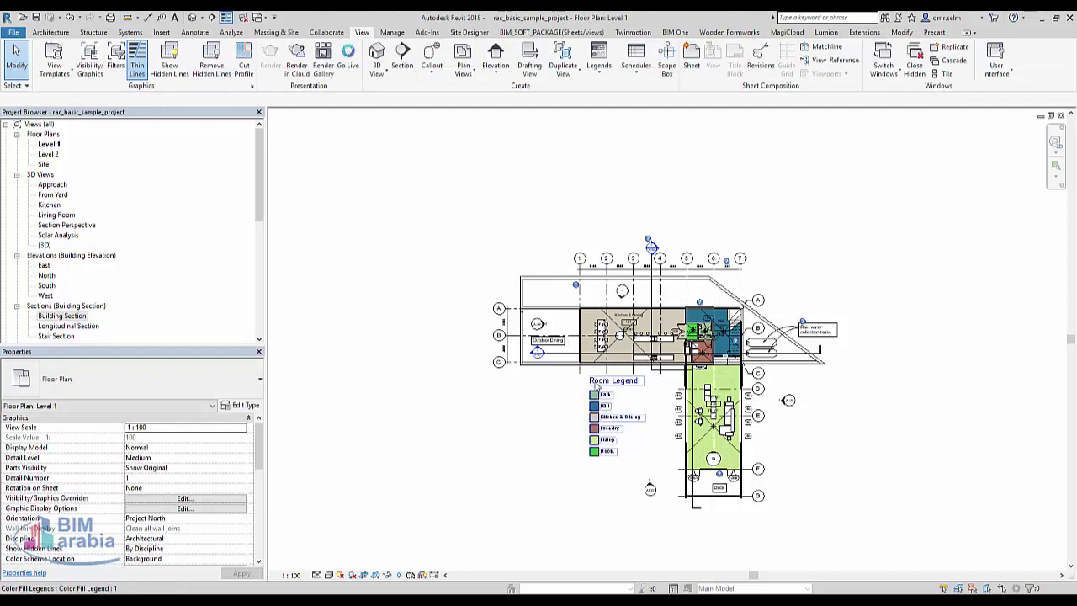
pyautogui.scroll(4, 595, 386)
pyautogui.scroll(-3, 595, 386)
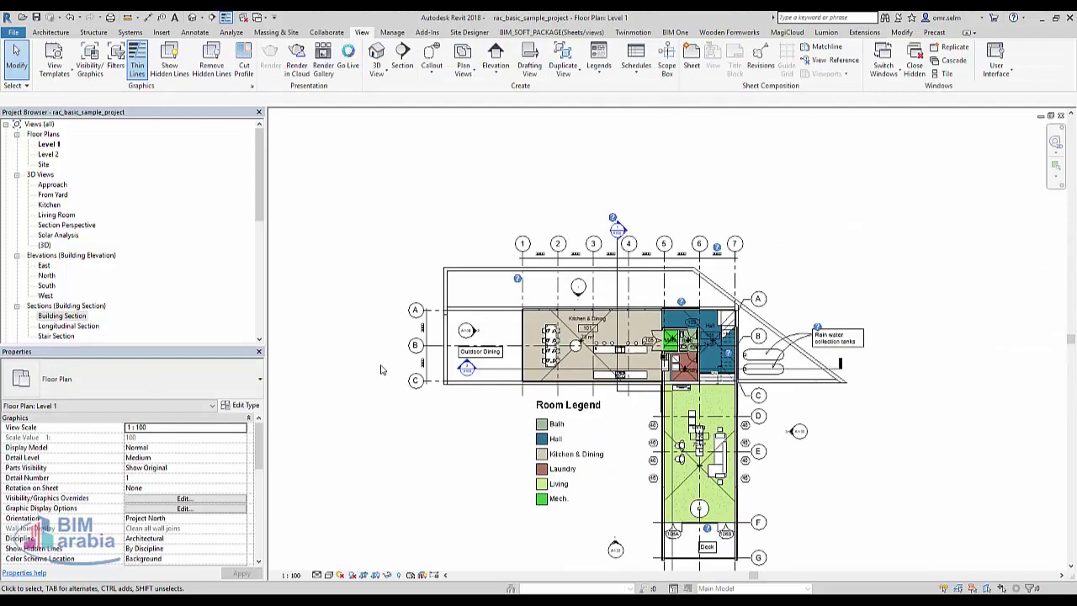
pyautogui.hotkey('ctrl', 'Tab')
# Cycle open views with Ctrl+Tab, select then release the section marker, and return to Building Section.
pyautogui.rightClick(439, 201)
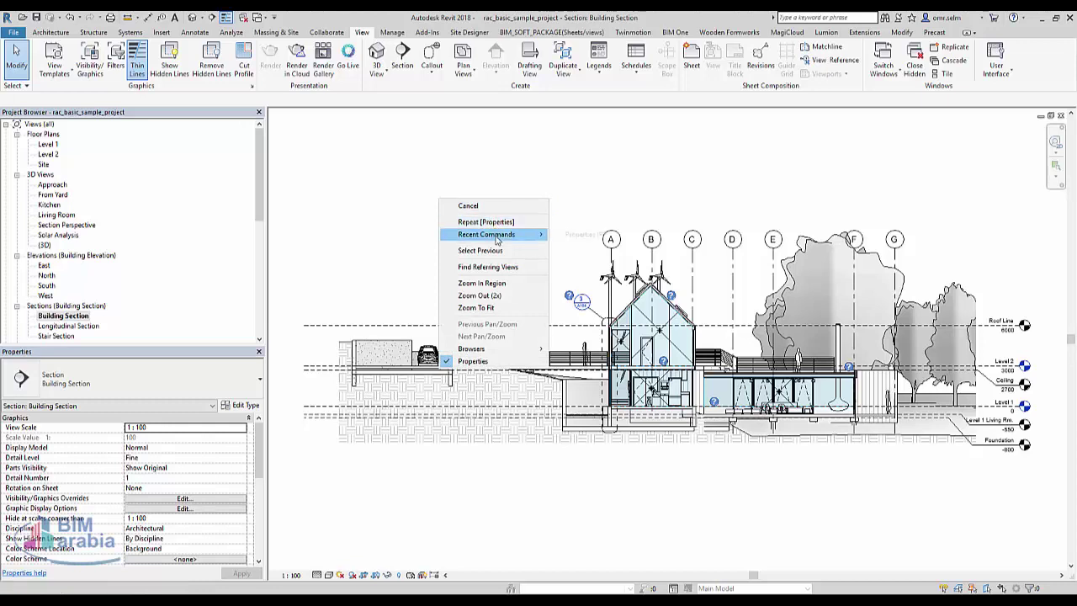
pyautogui.click(487, 171)
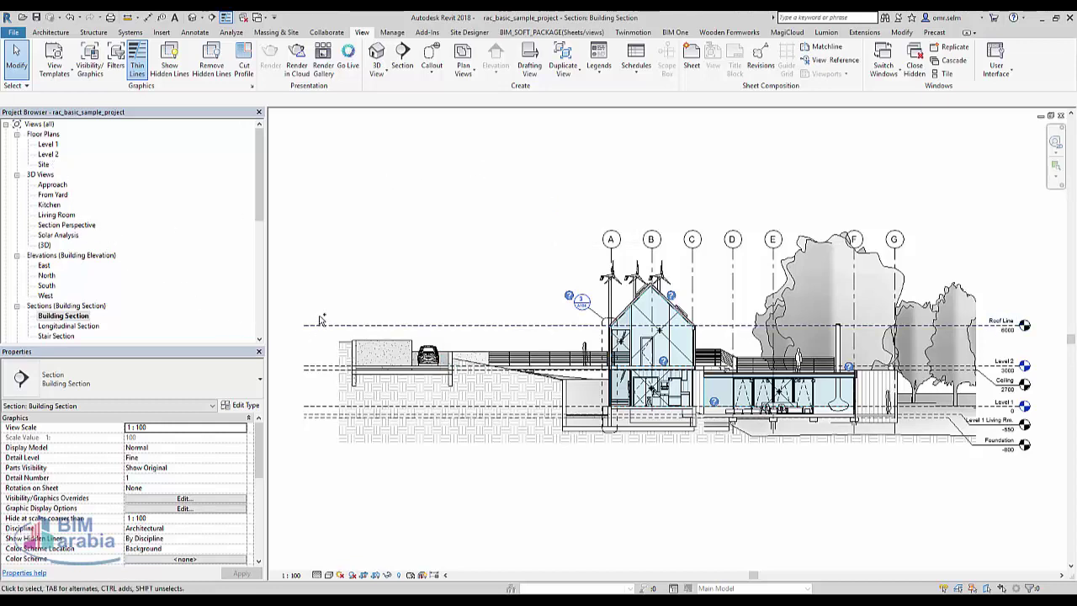
pyautogui.hotkey('ctrl', 'Tab')
pyautogui.hotkey('ctrl', 'Tab')
pyautogui.hotkey('ctrl', 'Tab')
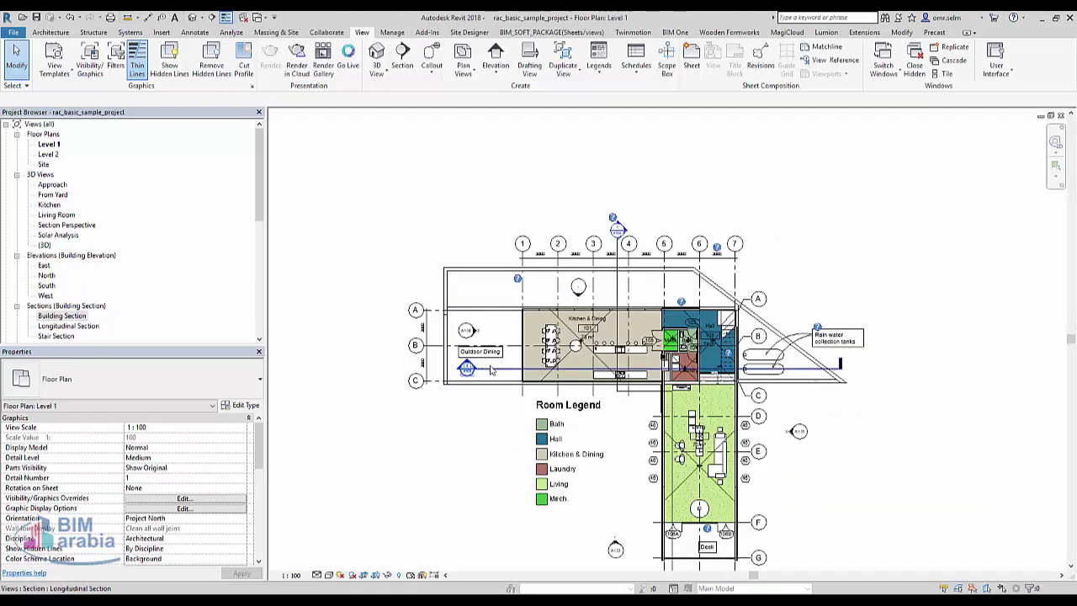
pyautogui.click(489, 370)
pyautogui.scroll(3, 469, 379)
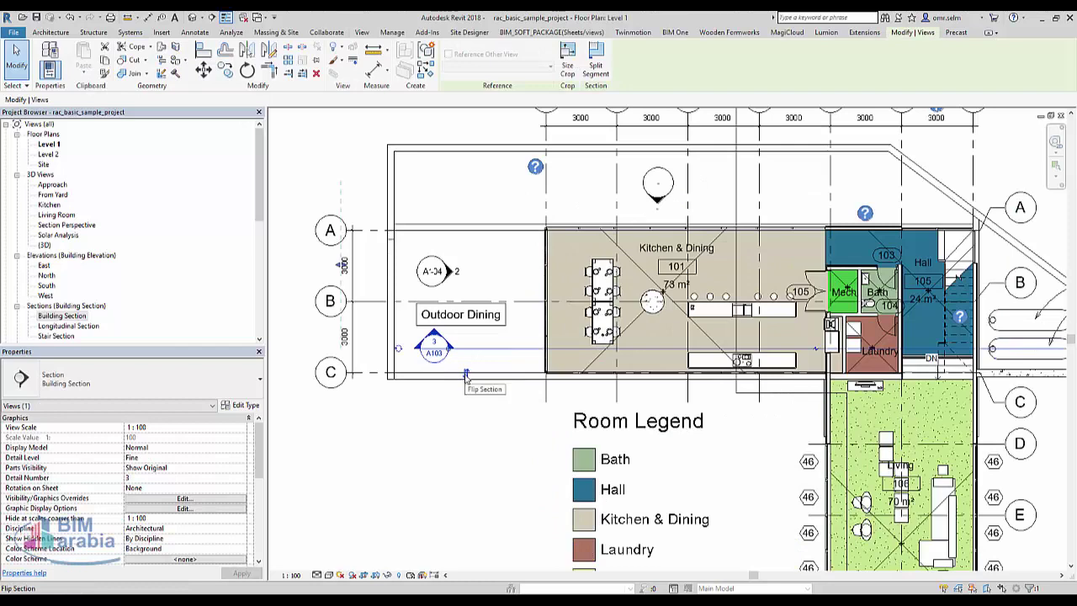
pyautogui.press('Escape')
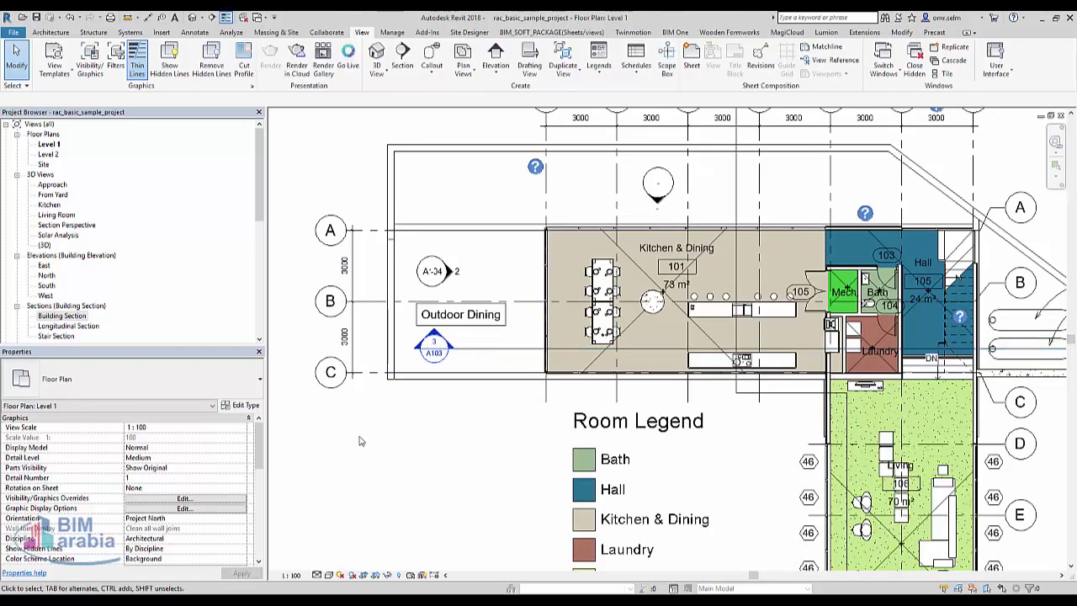
pyautogui.hotkey('ctrl', 'Tab')
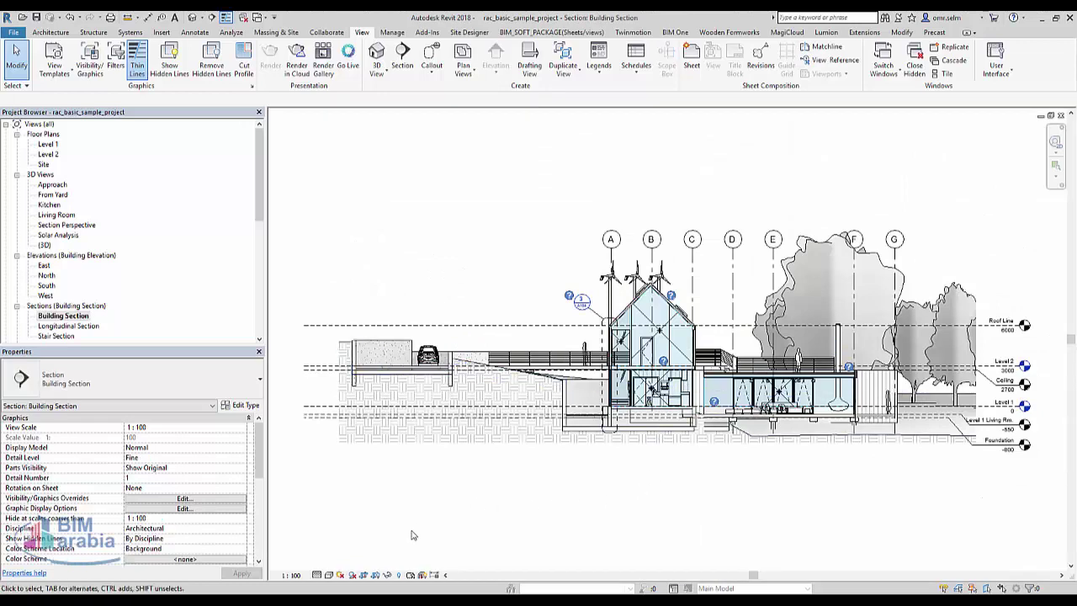
# Show the section's crop region and apply Flip Section so gridlines read G through A.
pyautogui.click(363, 575)
pyautogui.click(377, 575)
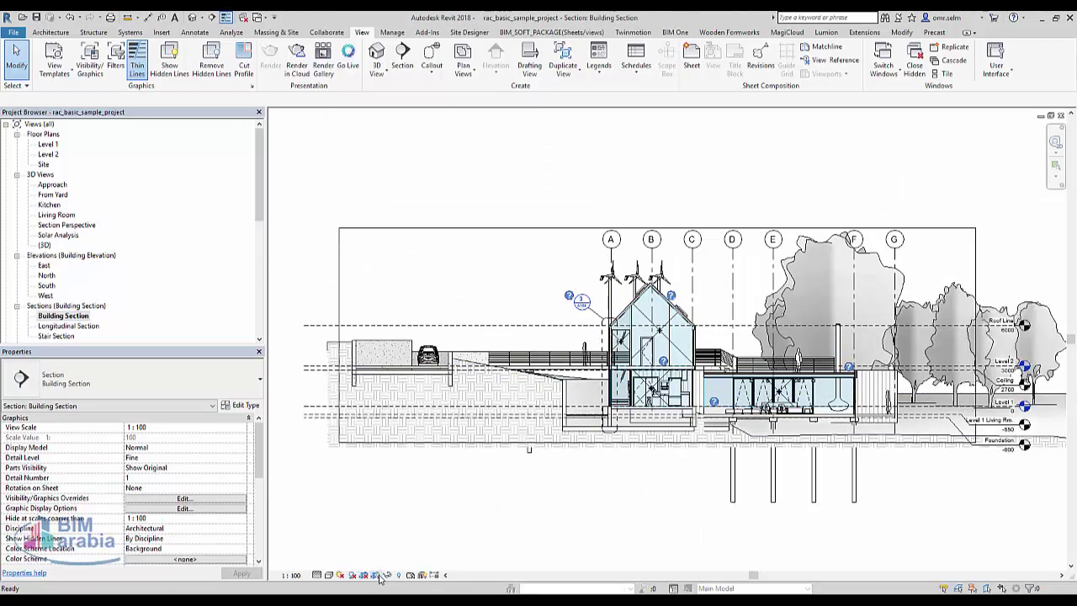
pyautogui.click(442, 229)
pyautogui.rightClick(442, 230)
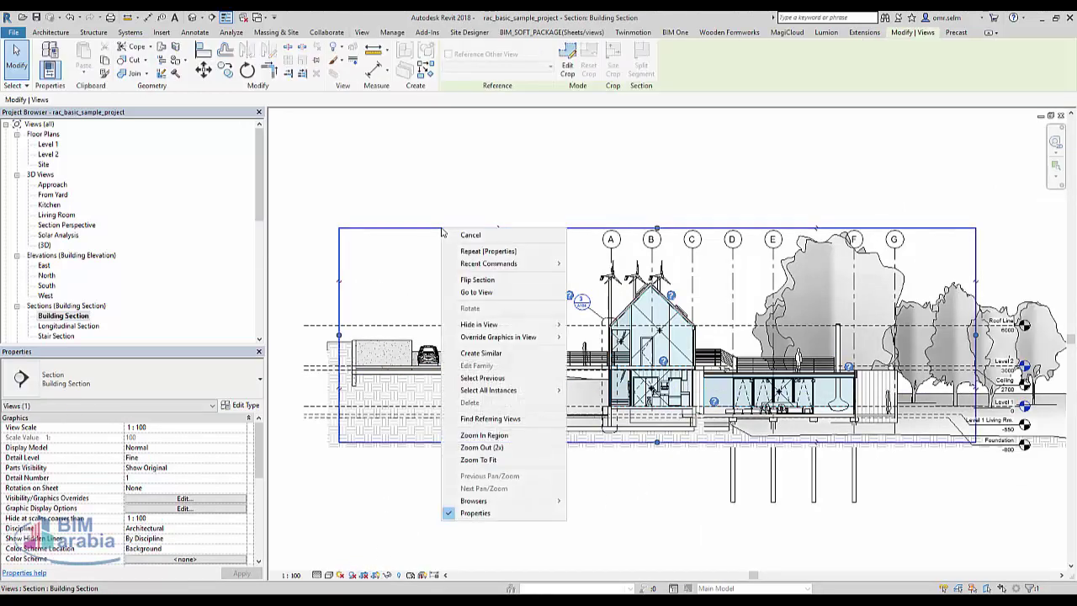
pyautogui.click(507, 282)
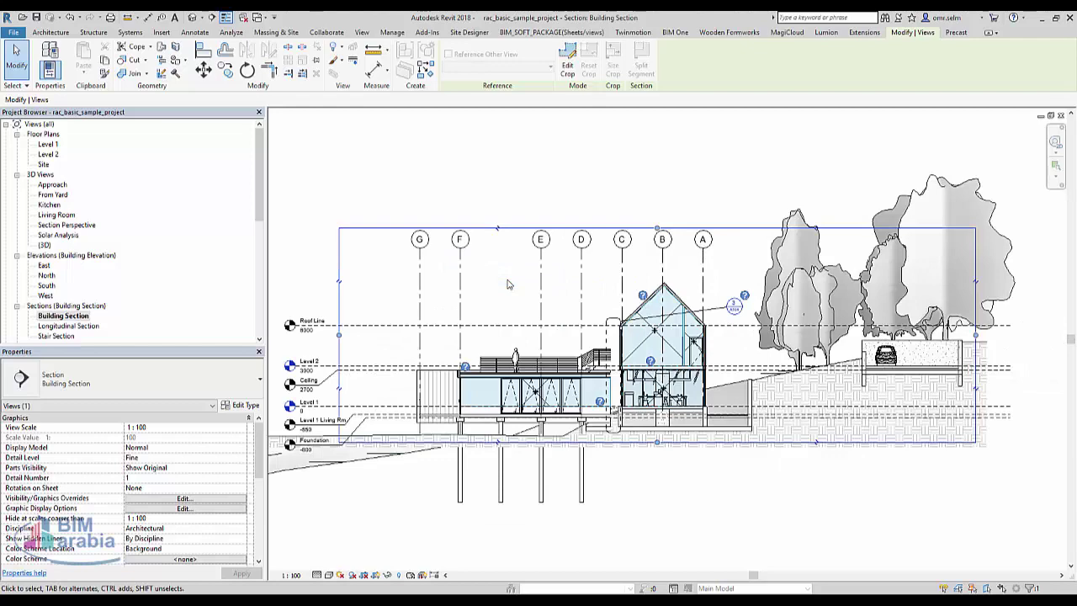
pyautogui.click(434, 197)
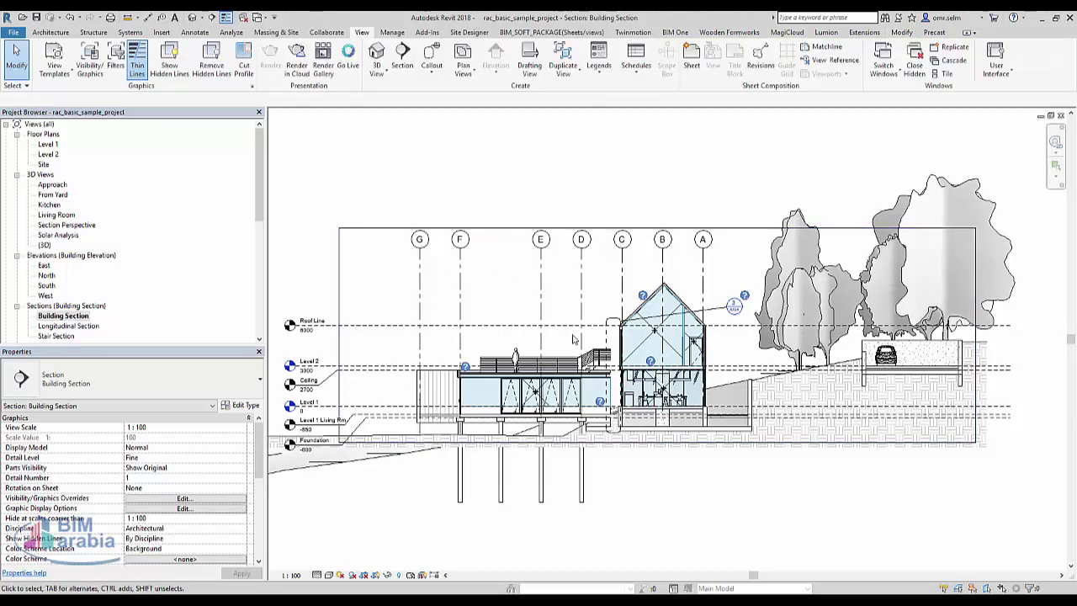
pyautogui.scroll(3, 596, 349)
pyautogui.scroll(2, 669, 298)
# Select all Single Window instances visible in view from the gable window, then clear the selection.
pyautogui.click(633, 370)
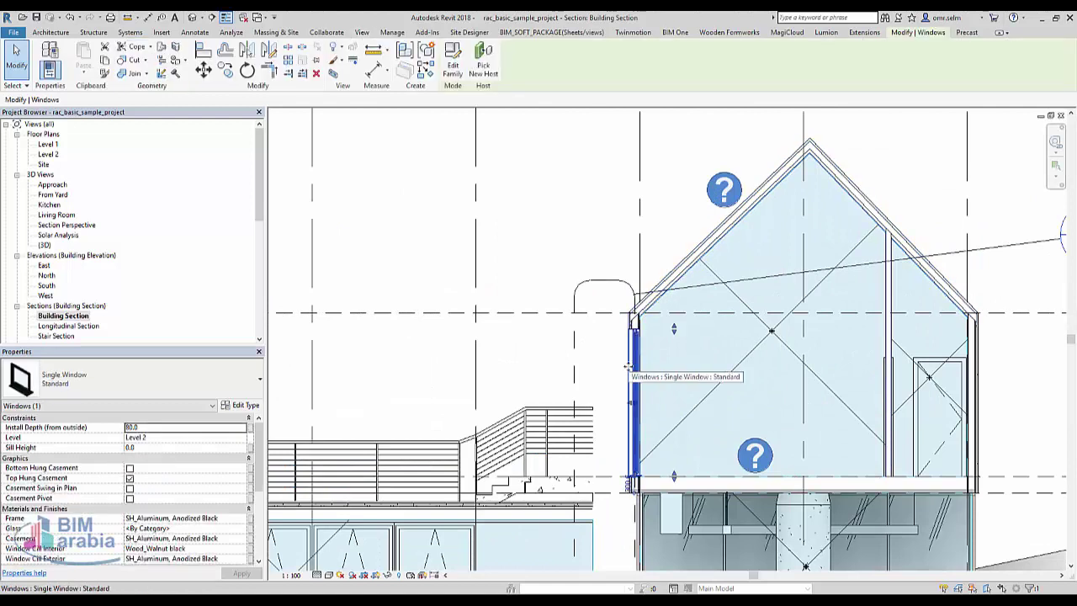
pyautogui.rightClick(633, 370)
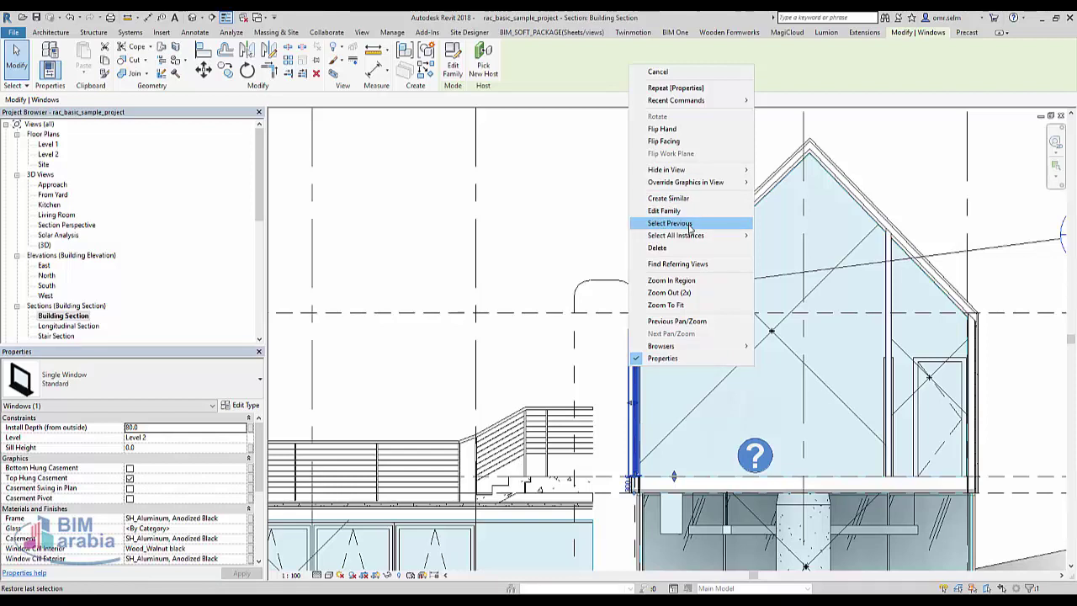
pyautogui.moveTo(676, 236)
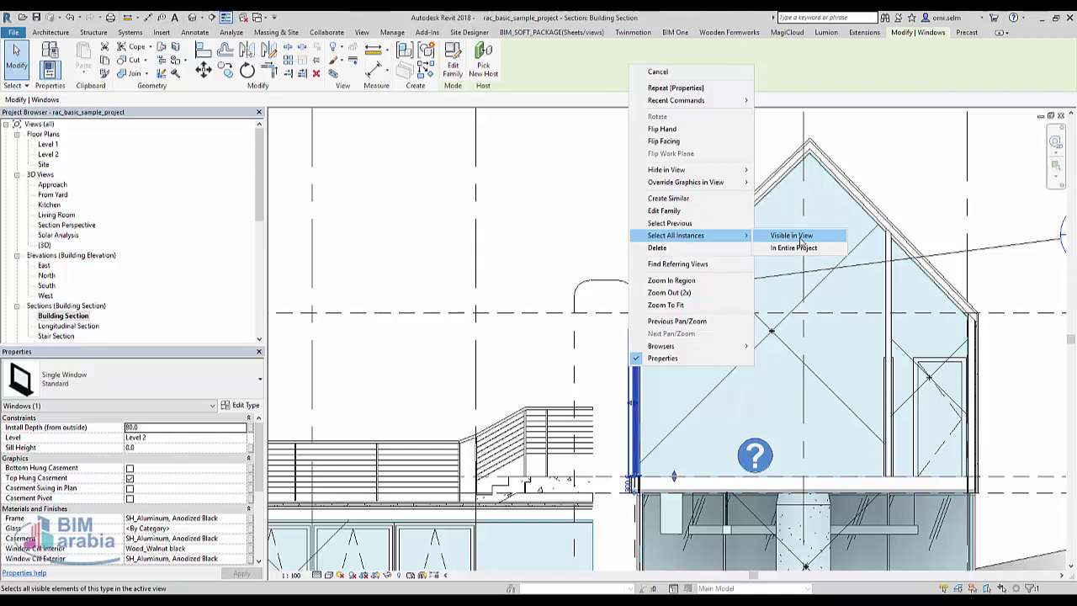
pyautogui.click(791, 236)
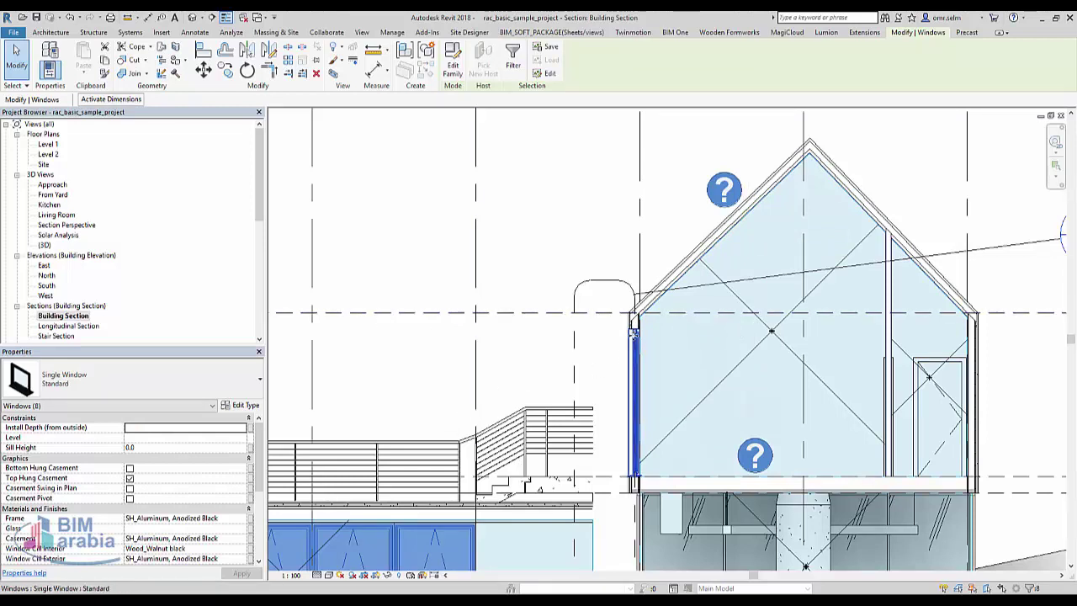
pyautogui.click(595, 320)
# Change the gable wall's orientation, select its joined elements, then clear the selection.
pyautogui.click(631, 368)
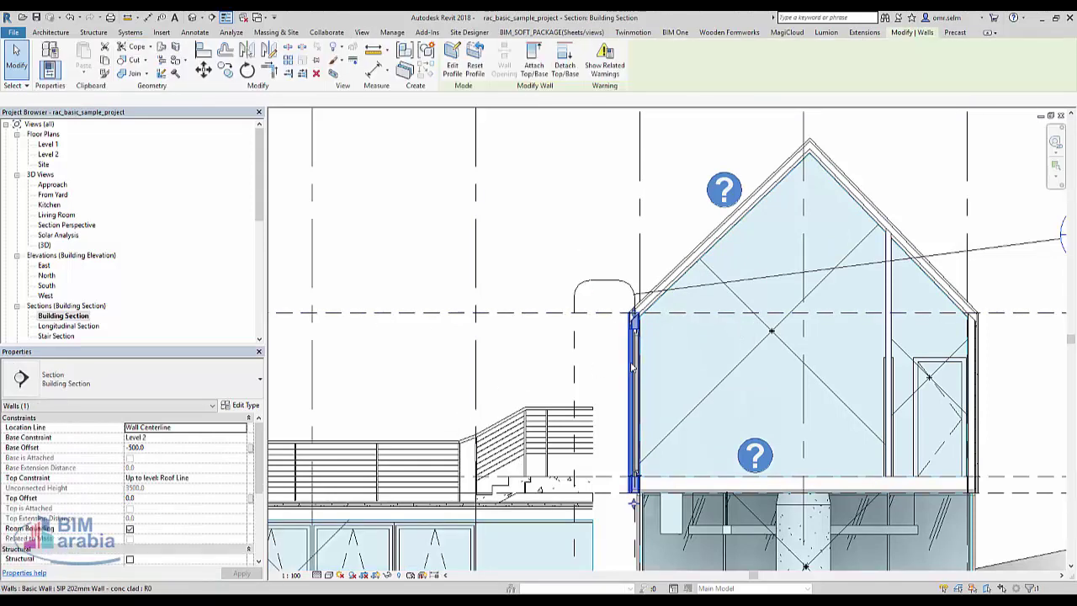
pyautogui.rightClick(630, 362)
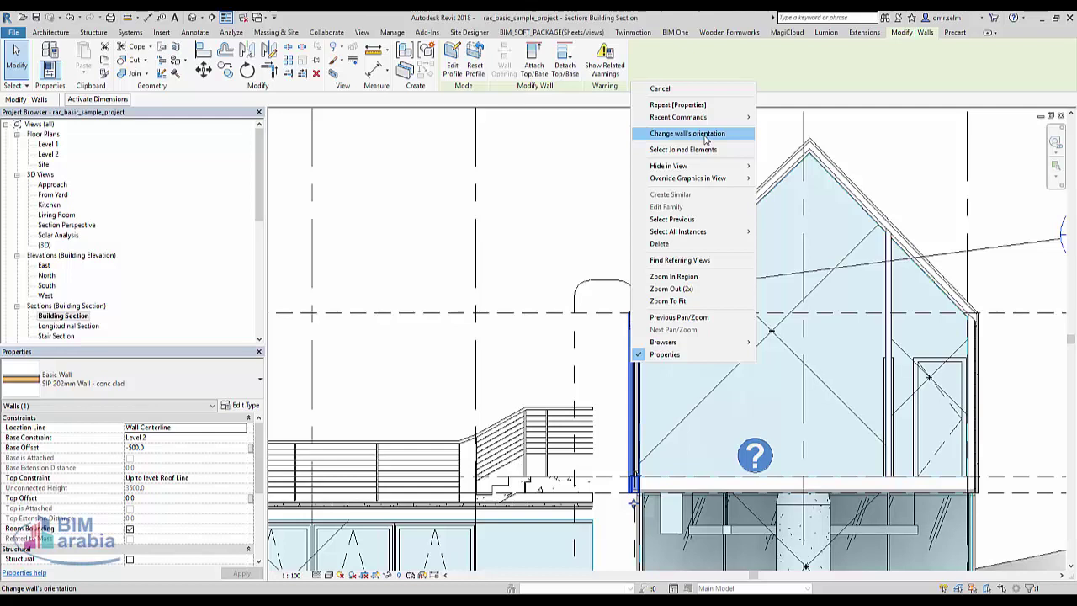
pyautogui.click(706, 137)
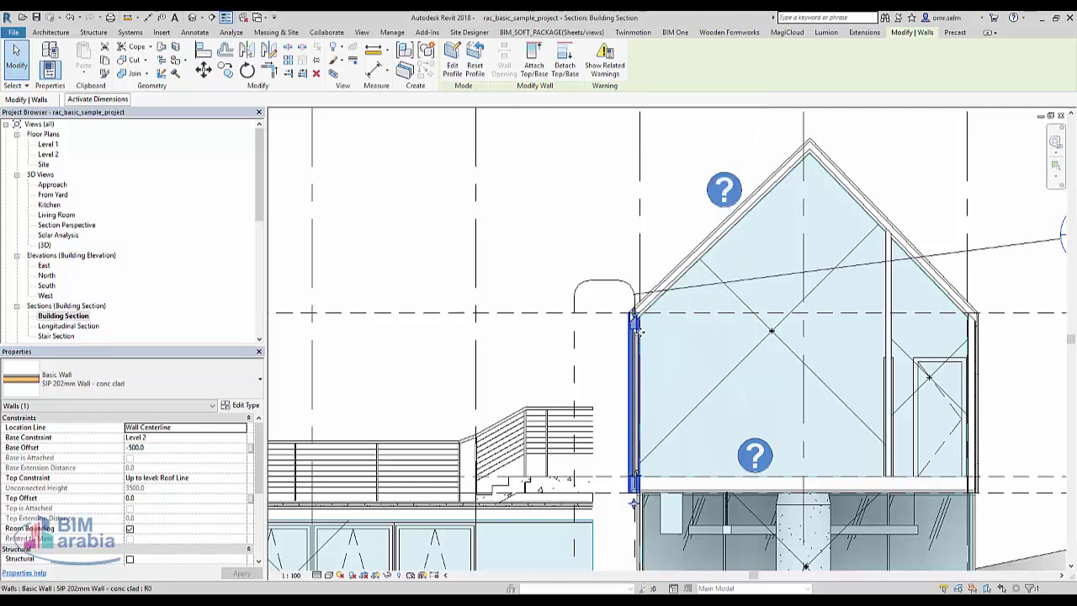
pyautogui.rightClick(640, 333)
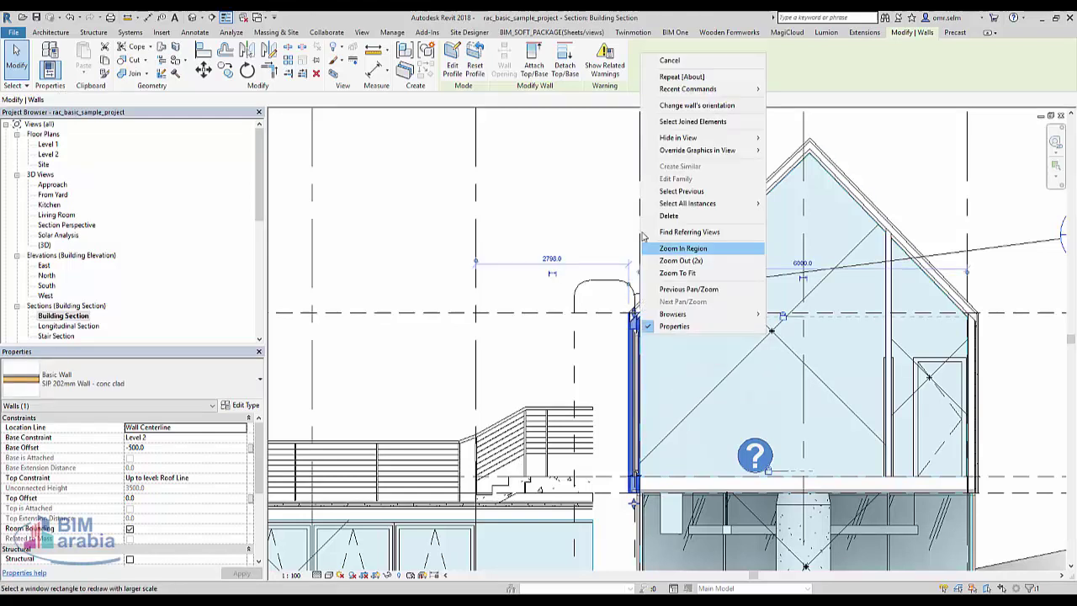
pyautogui.click(730, 127)
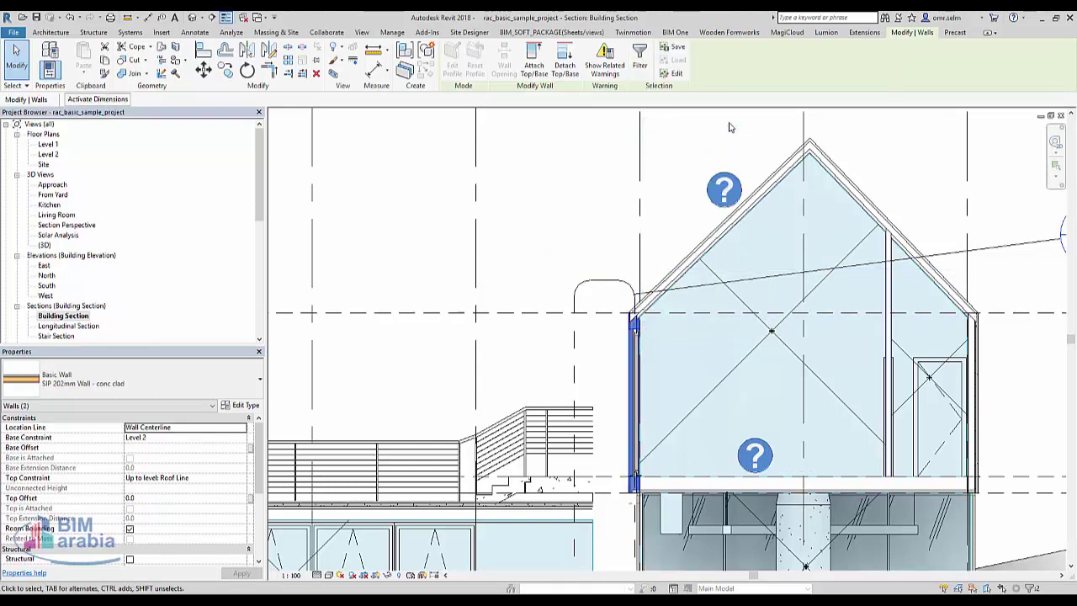
pyautogui.press('Escape')
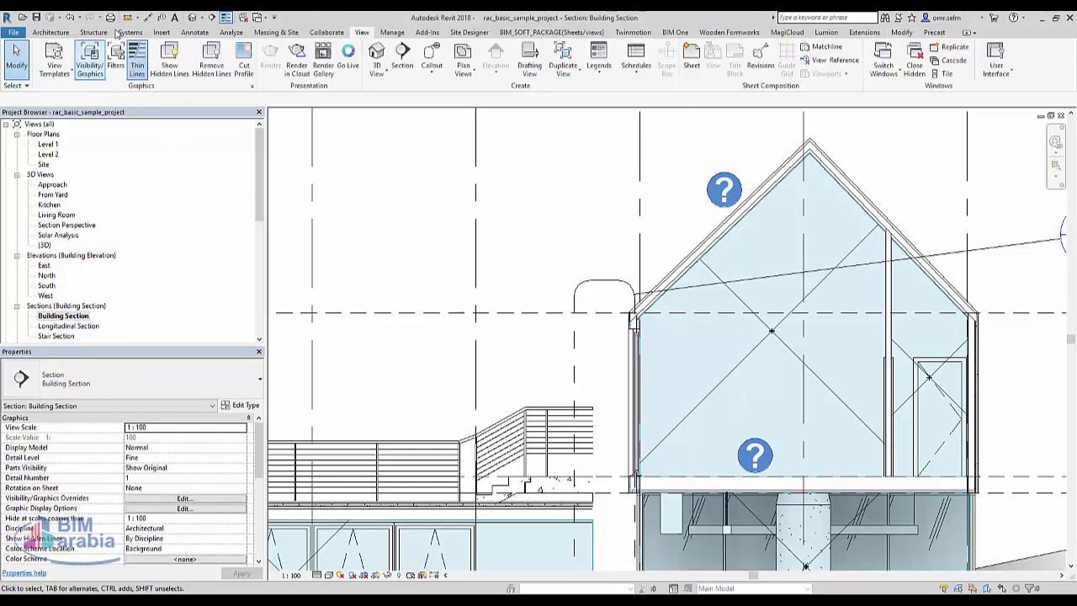
# Open the {3D} view and zoom in on the glazed gable wall and red roof.
pyautogui.click(192, 17)
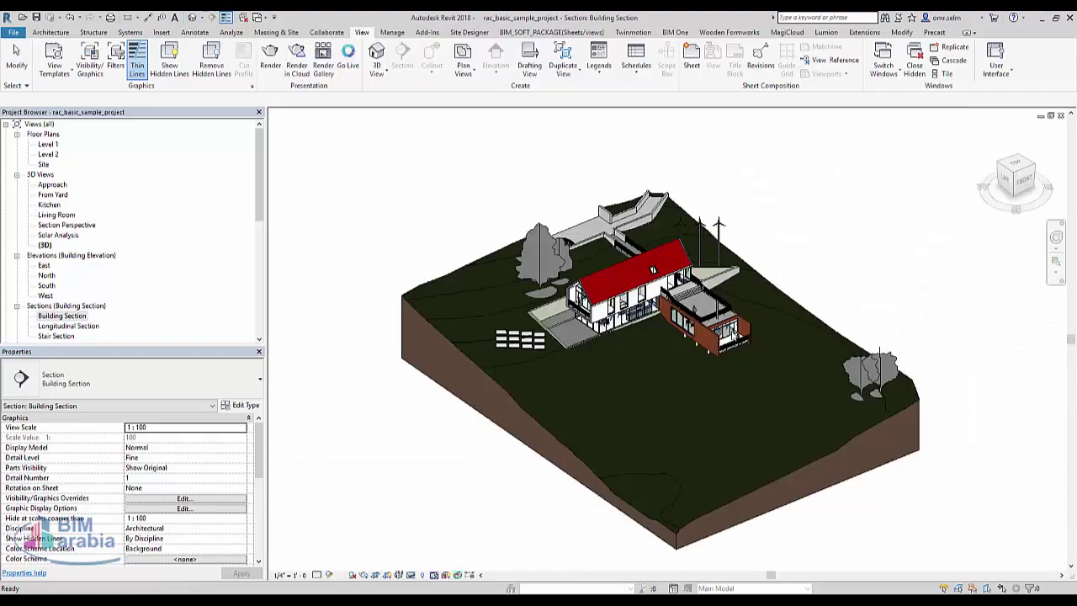
pyautogui.scroll(3, 606, 294)
pyautogui.scroll(3, 606, 294)
pyautogui.keyDown('shift'); pyautogui.moveTo(606, 295); pyautogui.dragTo(534, 410, button='middle'); pyautogui.keyUp('shift')
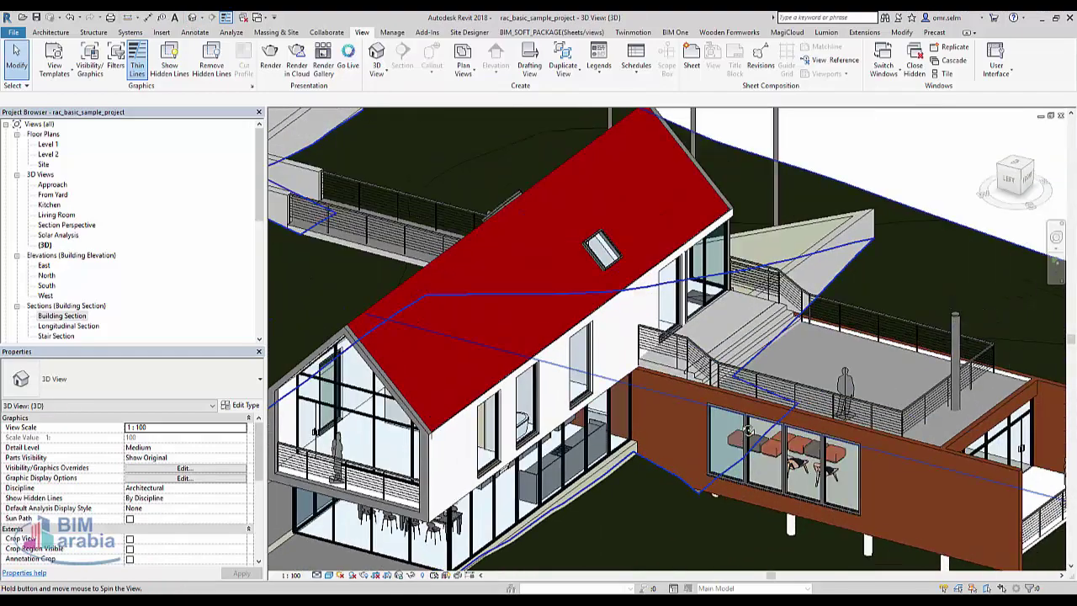
pyautogui.scroll(2, 533, 410)
pyautogui.scroll(2, 534, 410)
pyautogui.scroll(3, 534, 410)
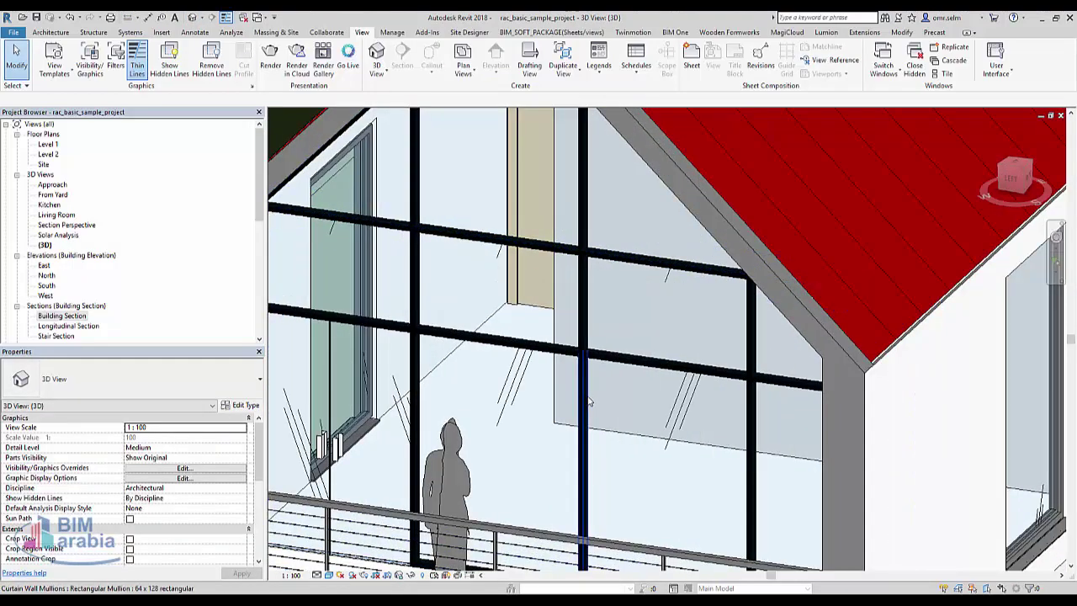
# Select the three mullions across the gable gridline, zoom out to the whole house, and deselect.
pyautogui.click(584, 402)
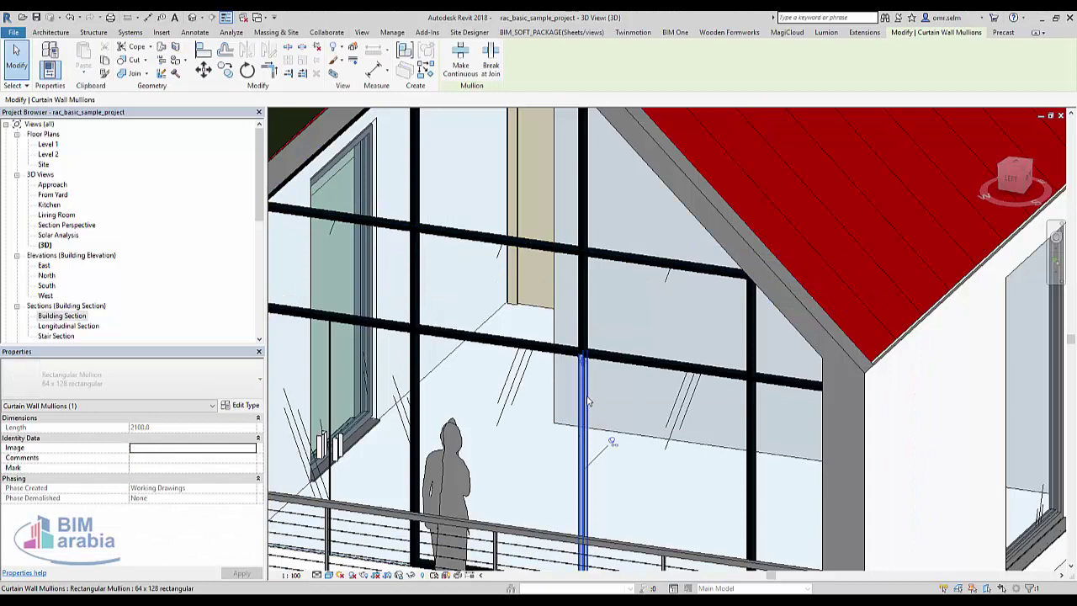
pyautogui.rightClick(586, 396)
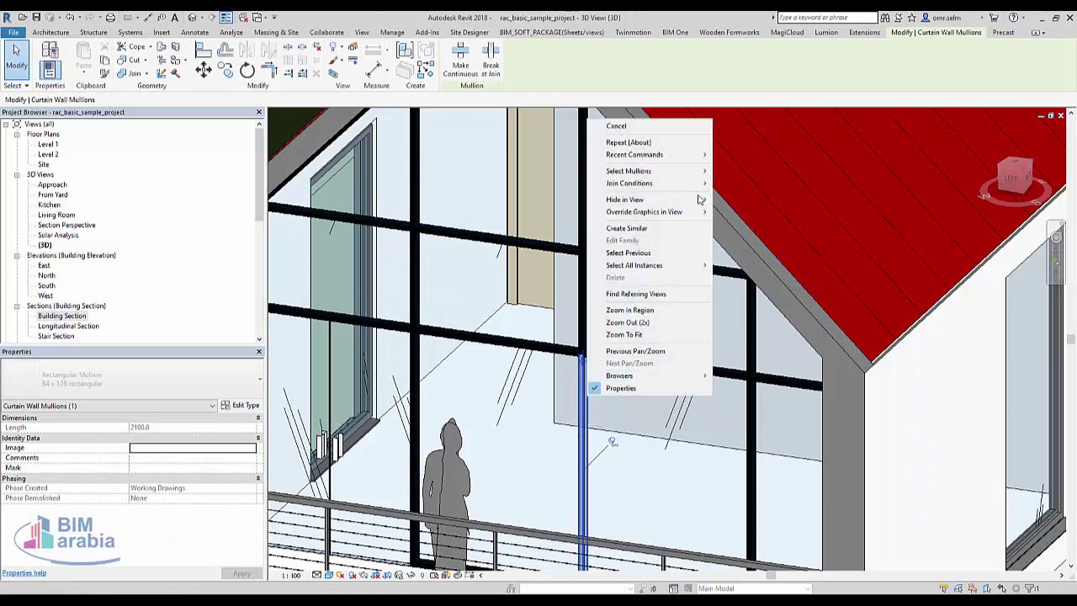
pyautogui.moveTo(628, 171)
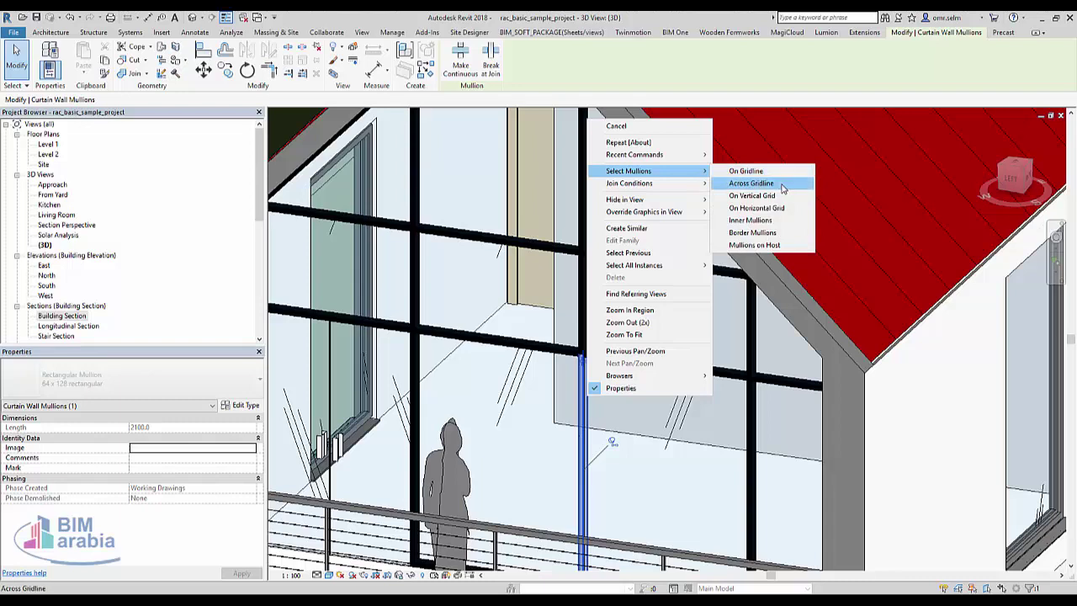
pyautogui.click(753, 171)
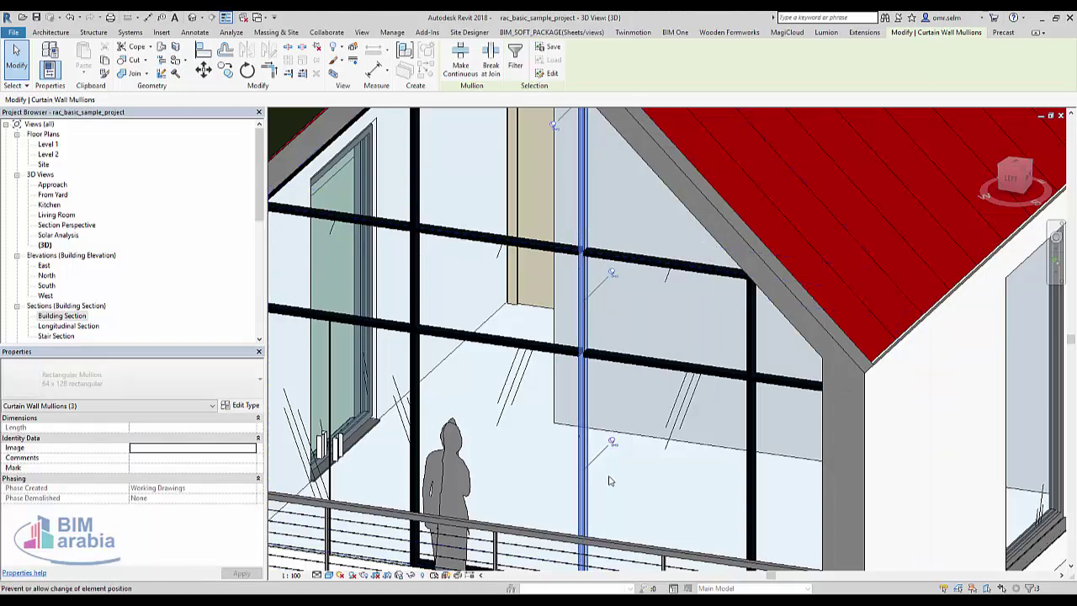
pyautogui.scroll(-5, 569, 411)
pyautogui.scroll(-3, 570, 411)
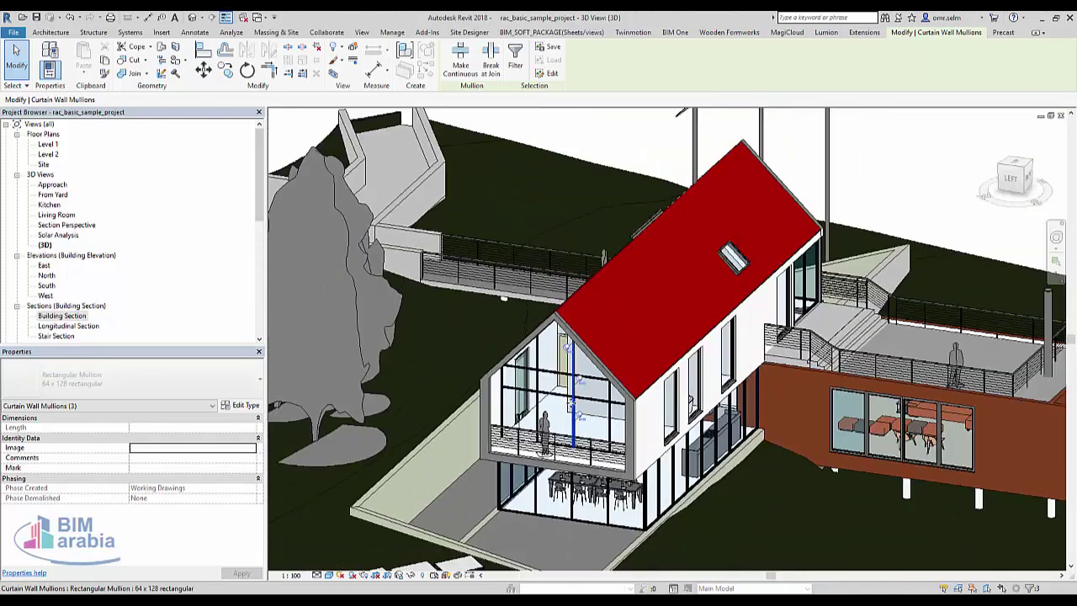
pyautogui.scroll(-2, 569, 411)
pyautogui.scroll(-1, 570, 411)
pyautogui.click(504, 158)
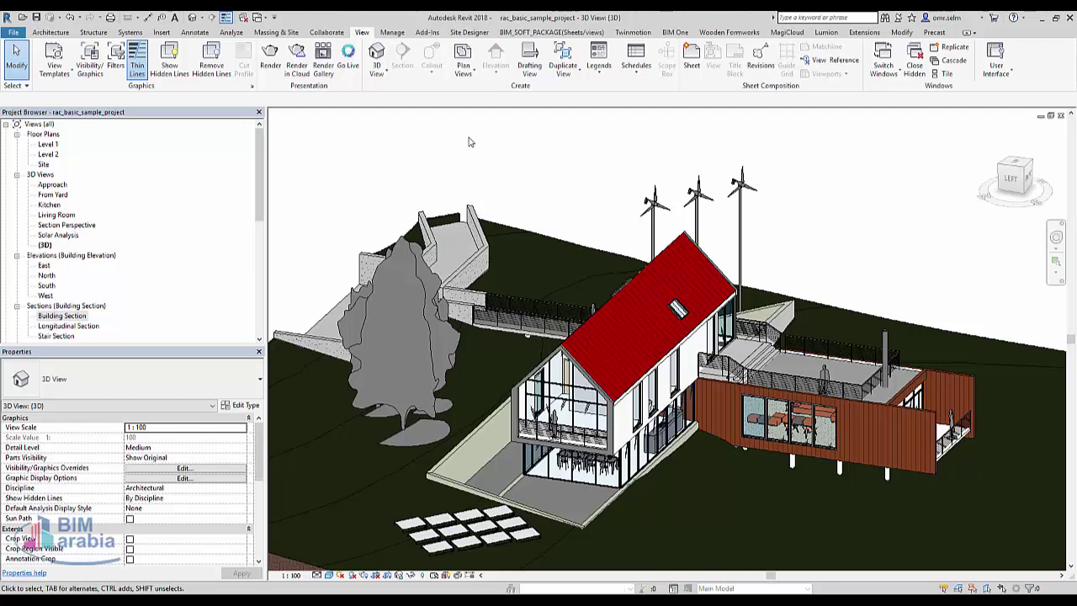
# Open the wind turbine family for editing, return to the project, and show Recent Documents.
pyautogui.scroll(2, 526, 172)
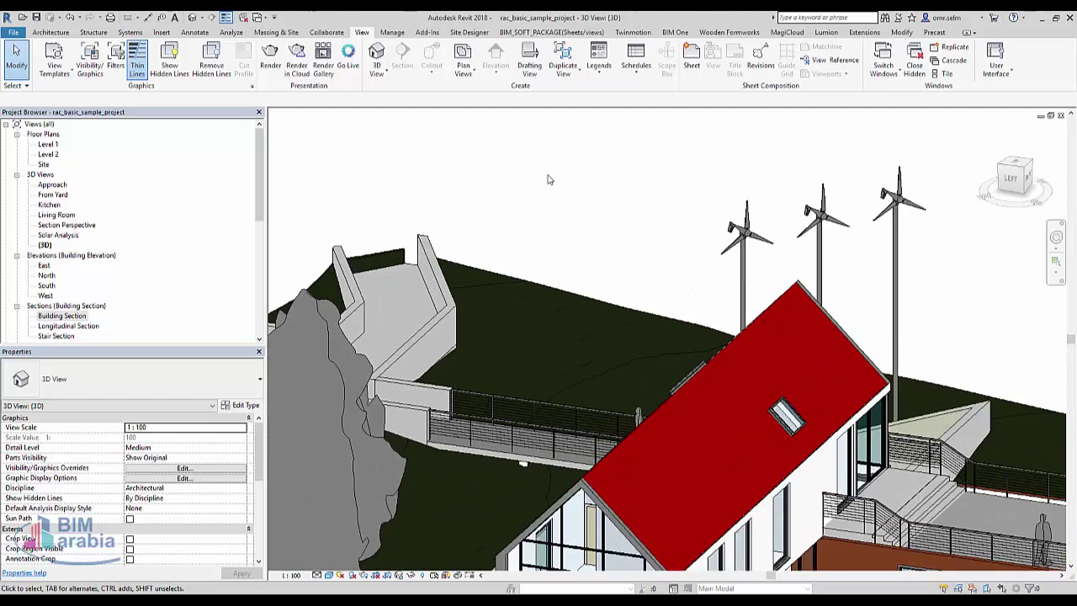
pyautogui.click(757, 239)
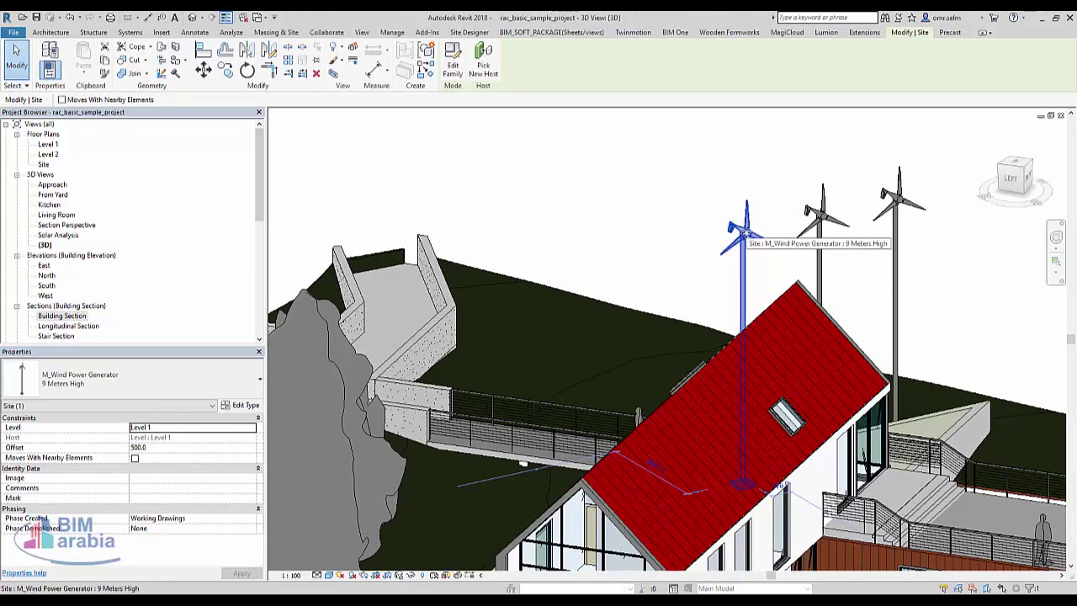
pyautogui.doubleClick(743, 232)
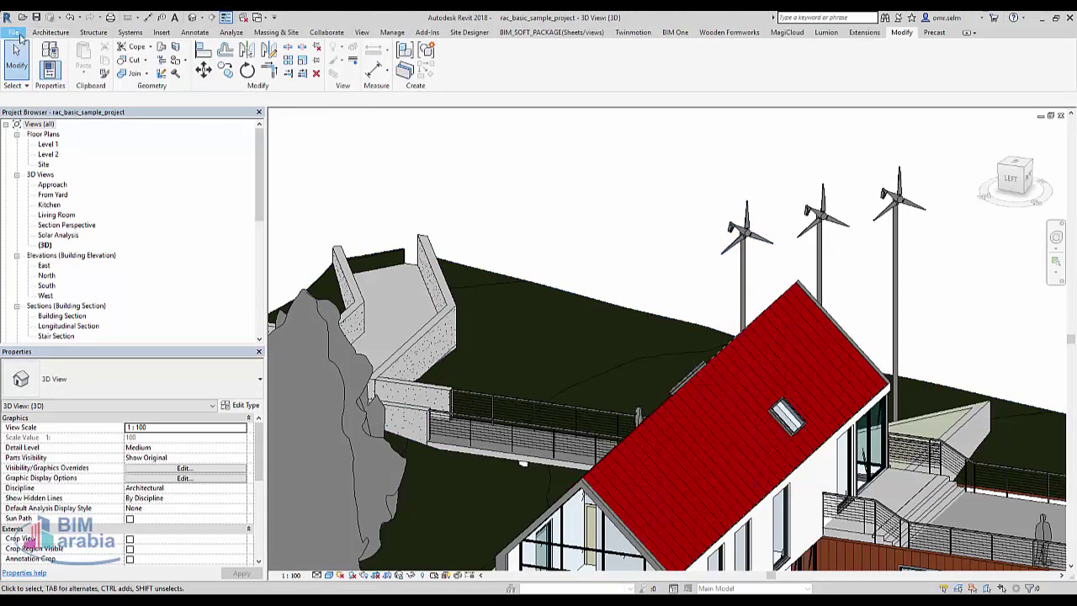
pyautogui.click(15, 33)
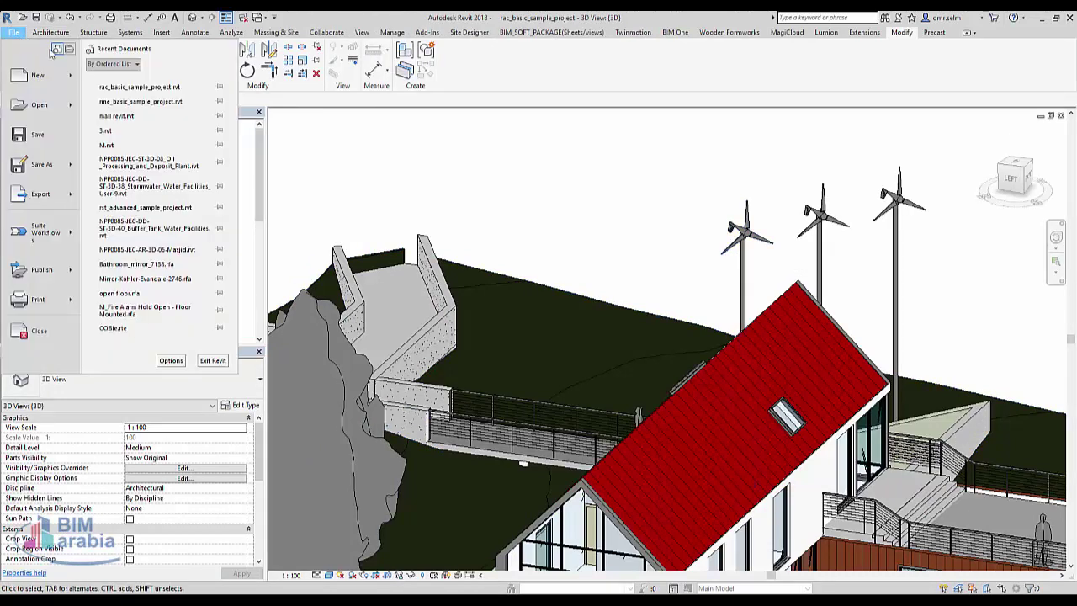
# In Options > User Interface double-click settings, set Family to Edit Family and close Options.
pyautogui.click(169, 362)
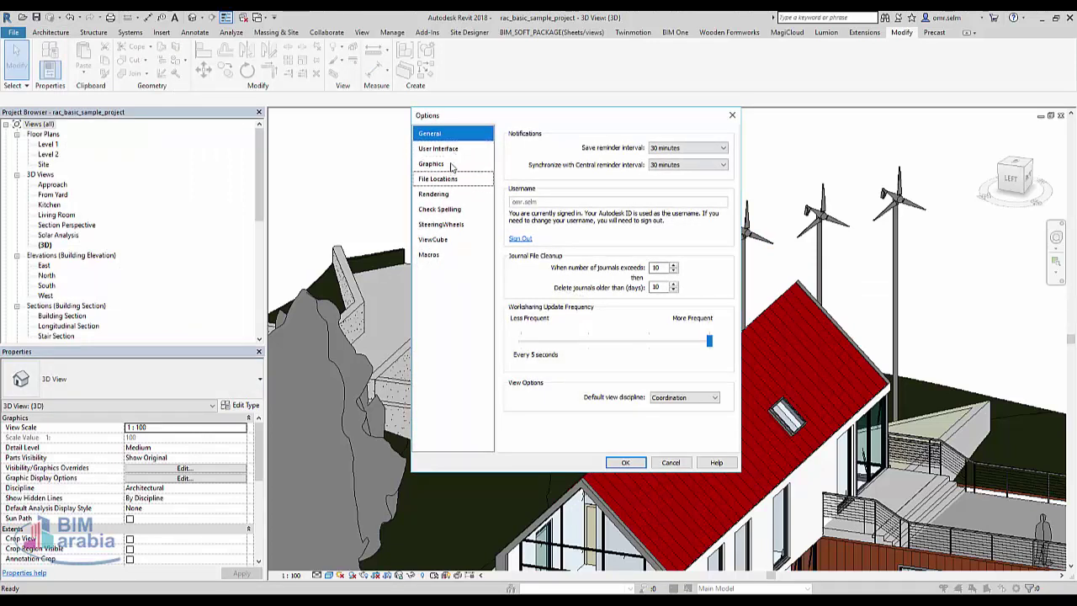
pyautogui.click(453, 156)
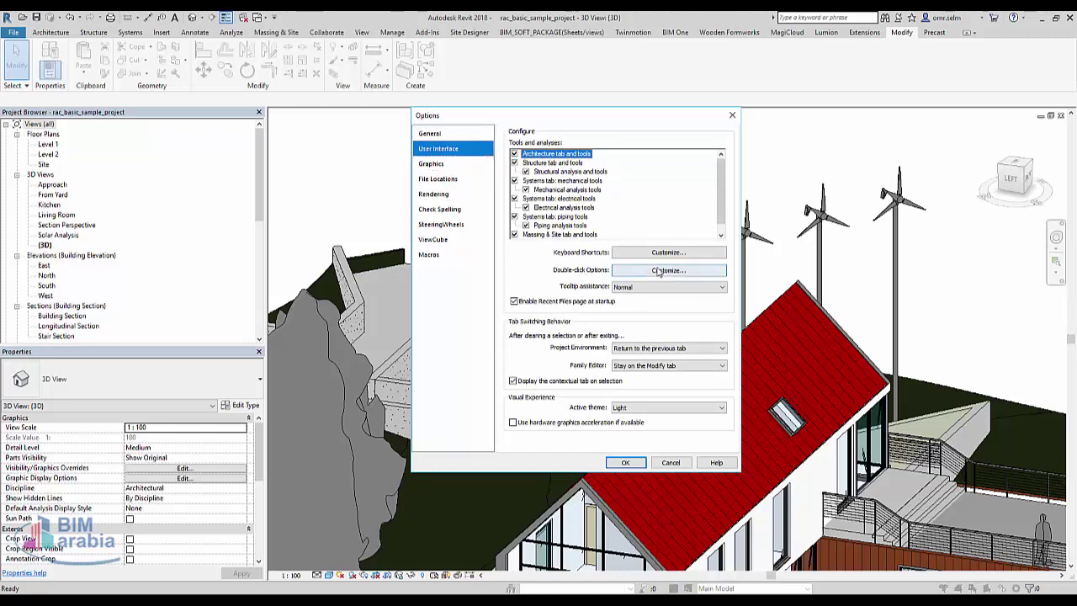
pyautogui.click(666, 270)
pyautogui.click(505, 263)
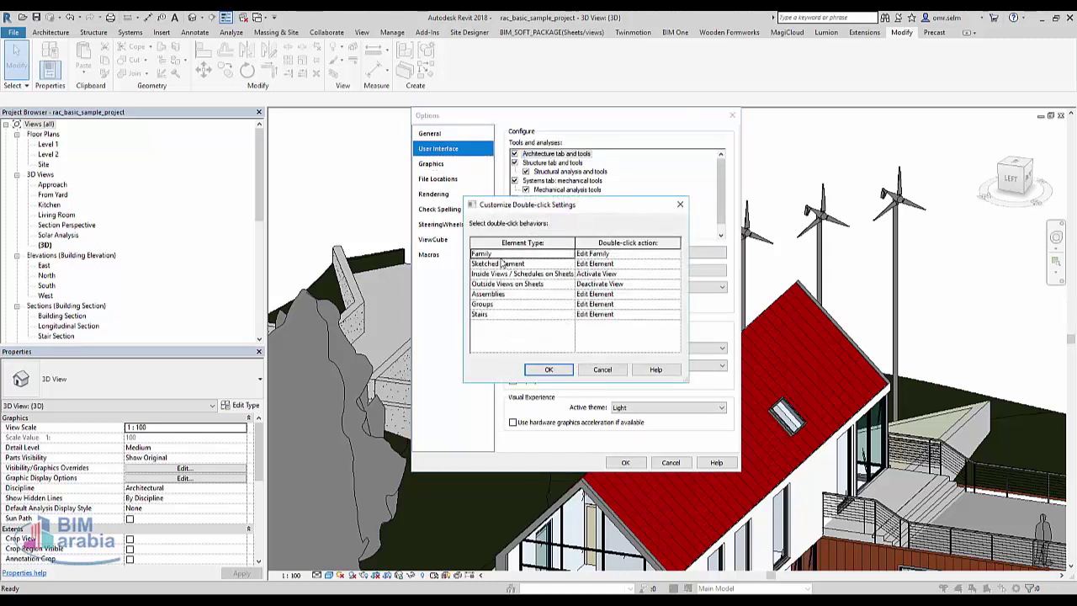
pyautogui.click(640, 253)
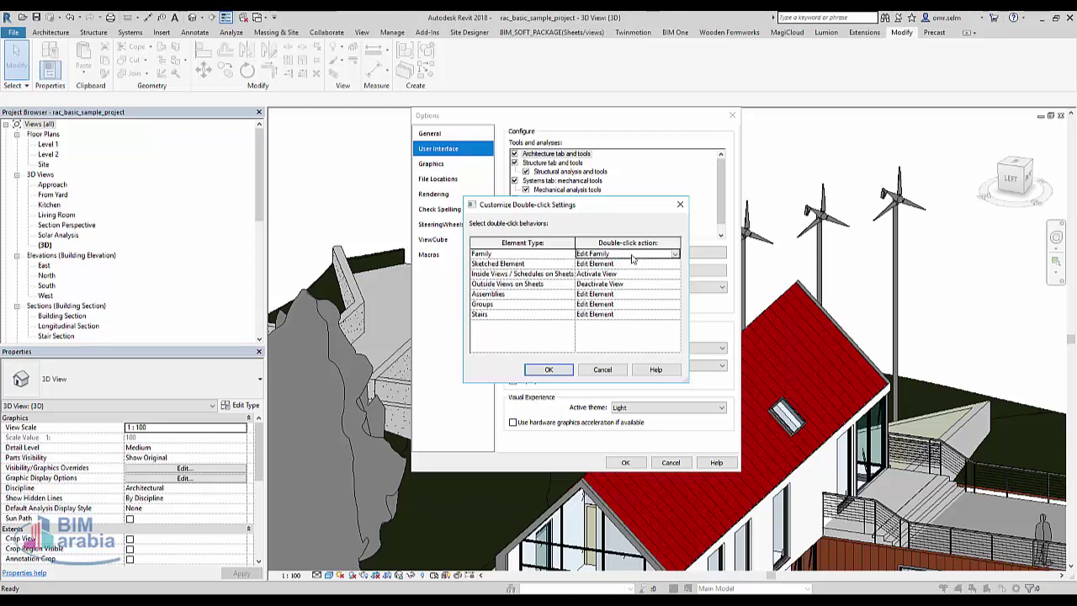
pyautogui.click(675, 254)
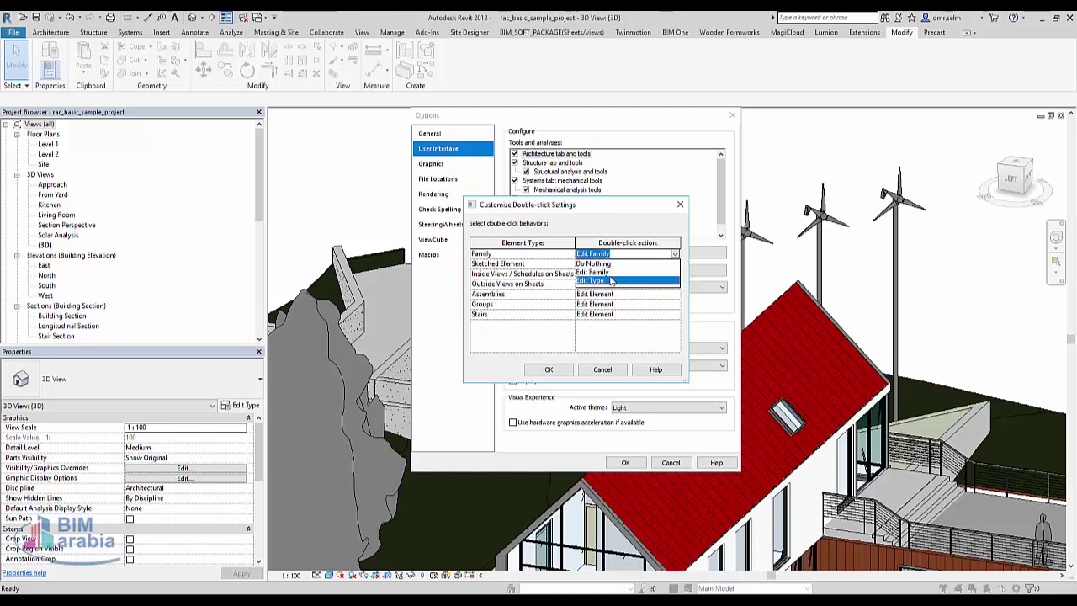
pyautogui.click(614, 273)
pyautogui.click(549, 369)
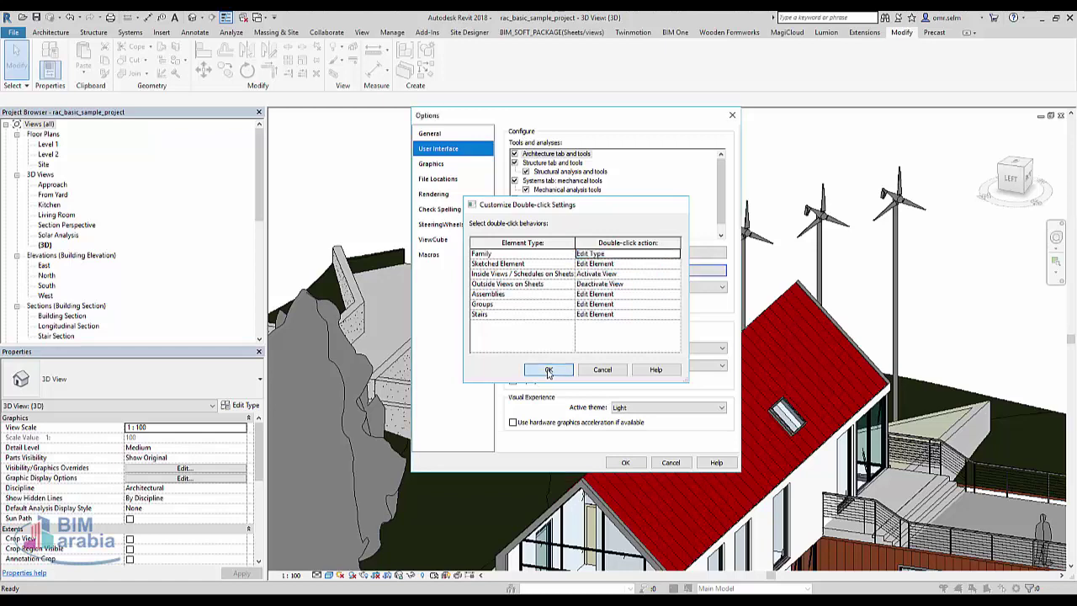
pyautogui.click(626, 462)
# Test double-clicking a turbine, cancel Type Properties, and set Family double-click to Edit Family again.
pyautogui.doubleClick(822, 236)
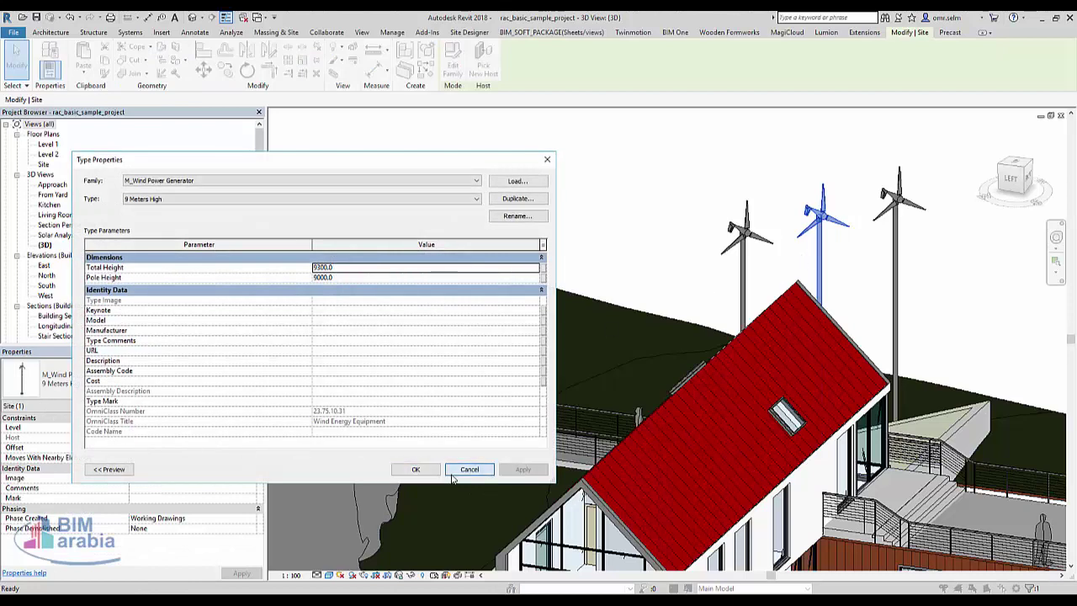
pyautogui.click(415, 471)
pyautogui.click(13, 32)
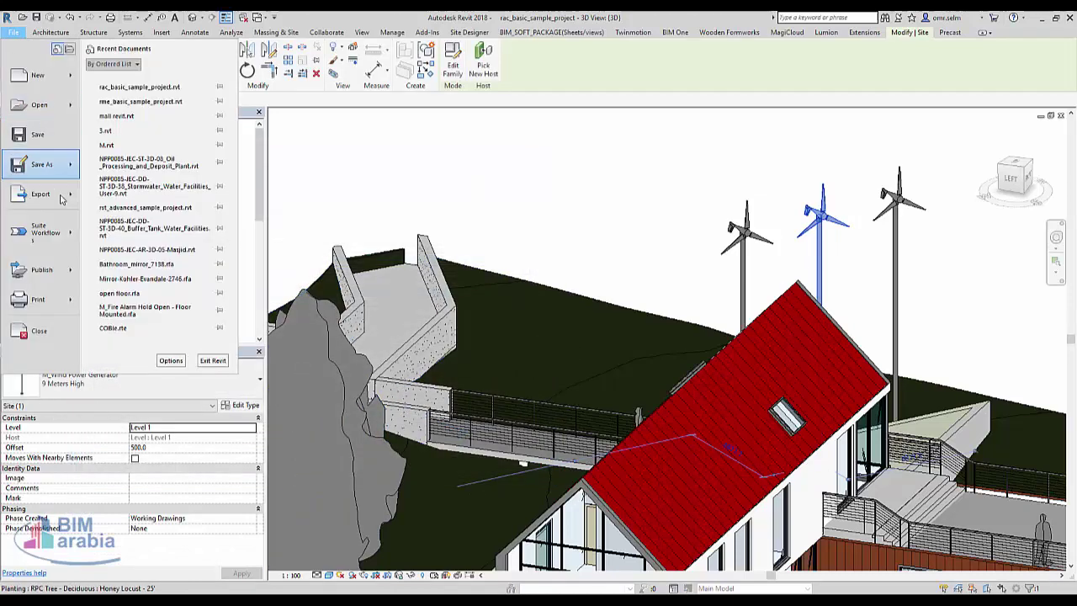
pyautogui.click(171, 360)
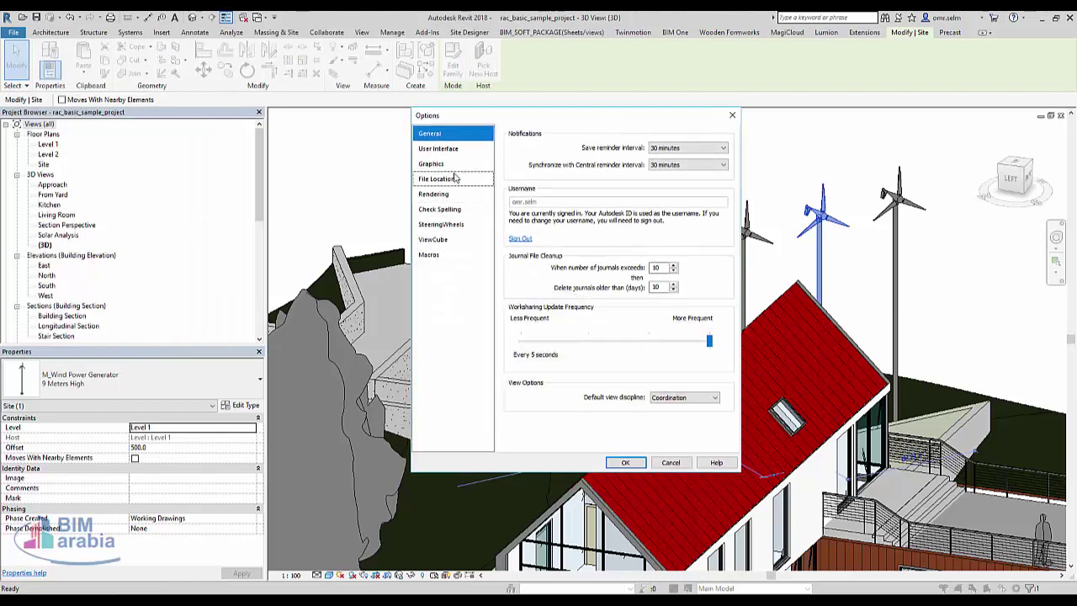
pyautogui.click(437, 148)
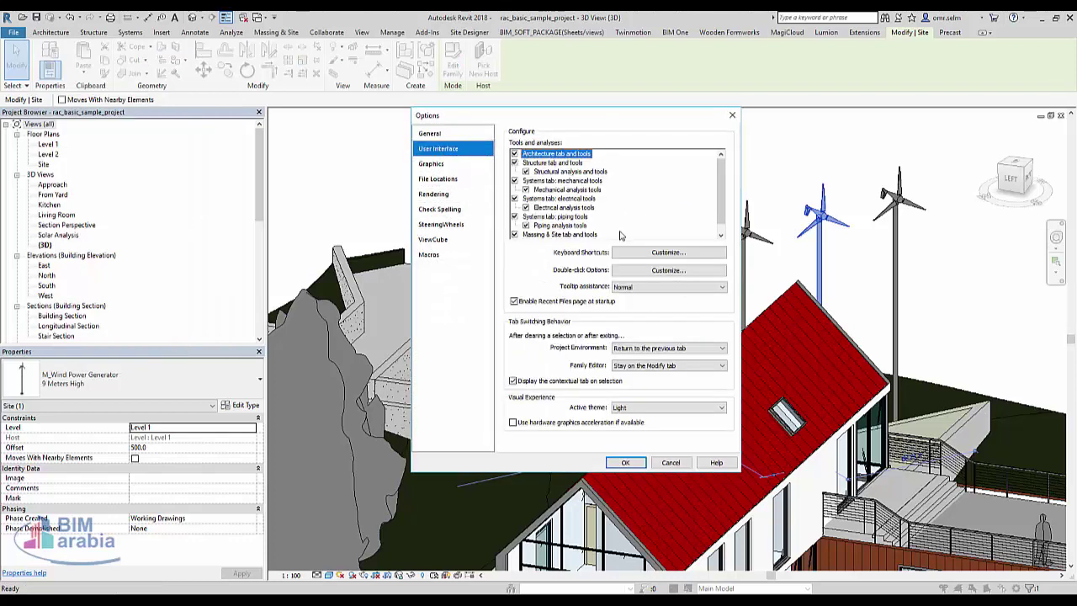
pyautogui.click(656, 270)
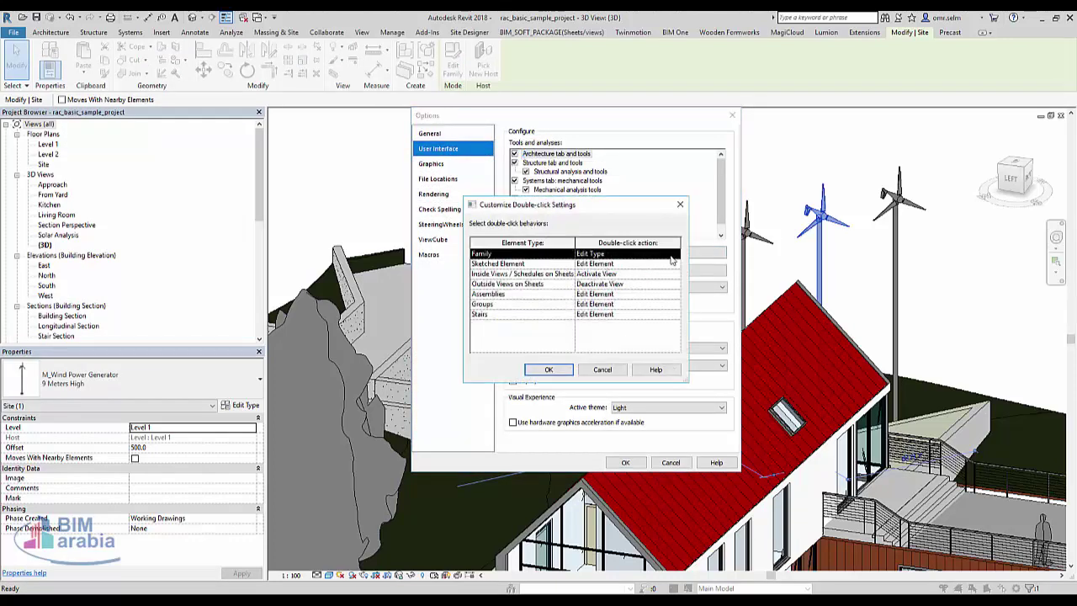
pyautogui.click(673, 254)
pyautogui.click(674, 253)
pyautogui.click(652, 273)
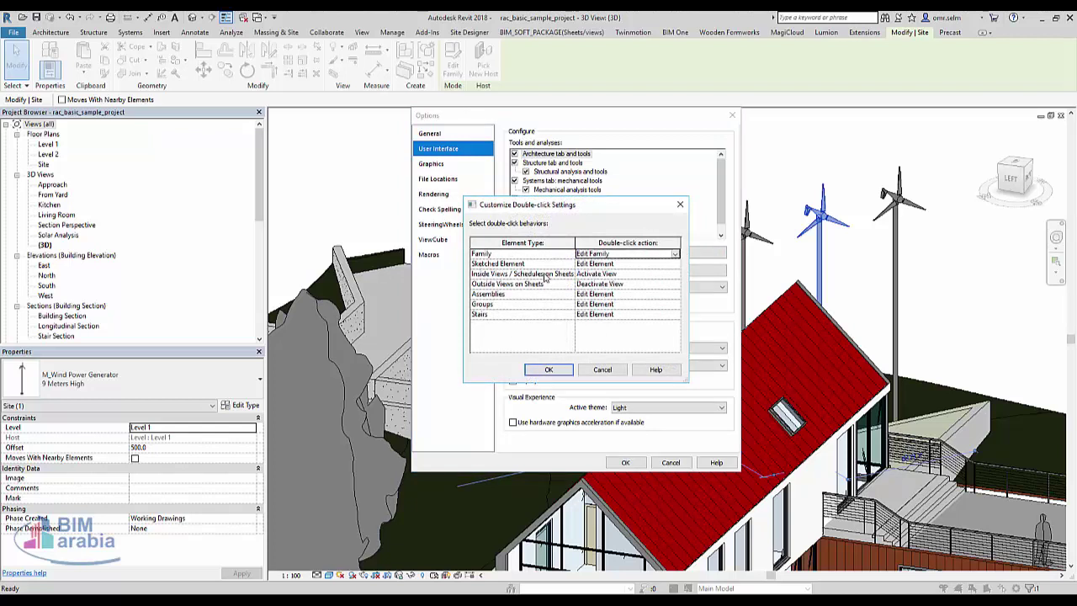
# Keep Edit Element for sketched elements, review views-on-sheets choices, then close the dialogs and Options.
pyautogui.click(677, 265)
pyautogui.click(677, 265)
pyautogui.click(678, 267)
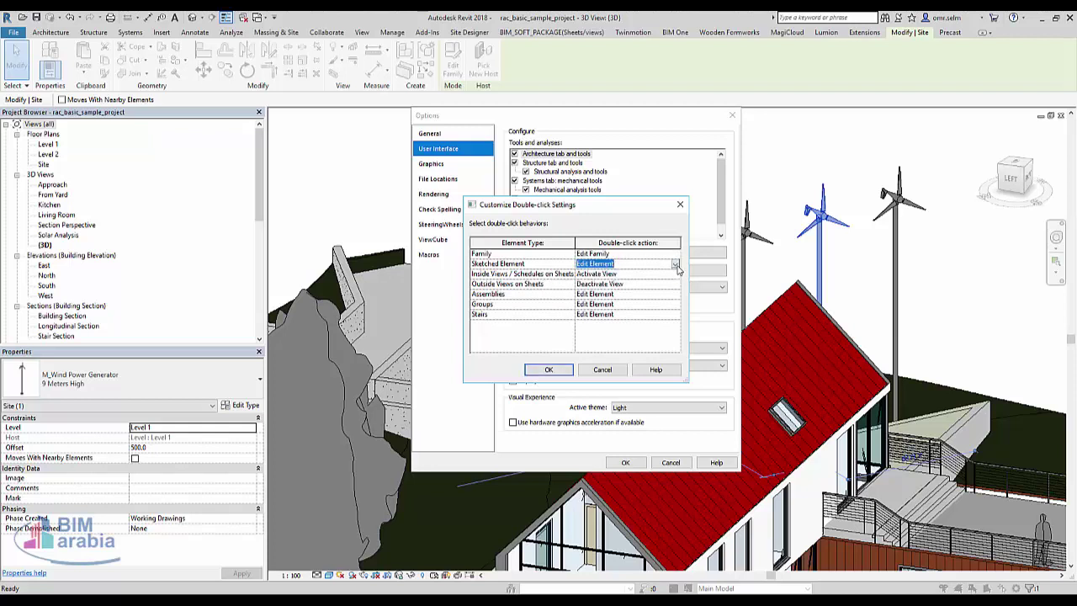
pyautogui.click(563, 275)
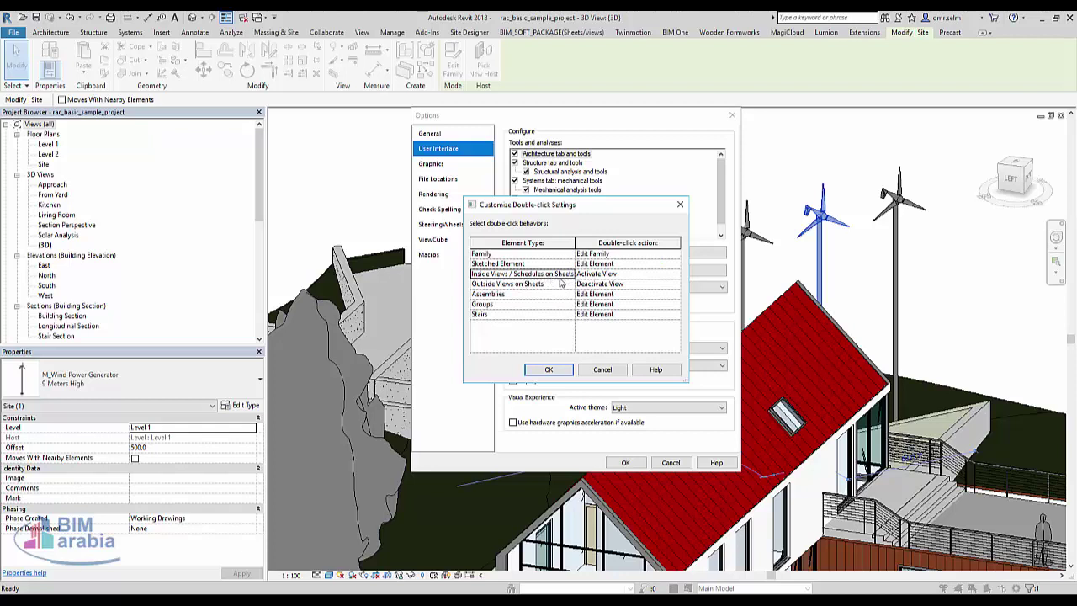
pyautogui.click(680, 276)
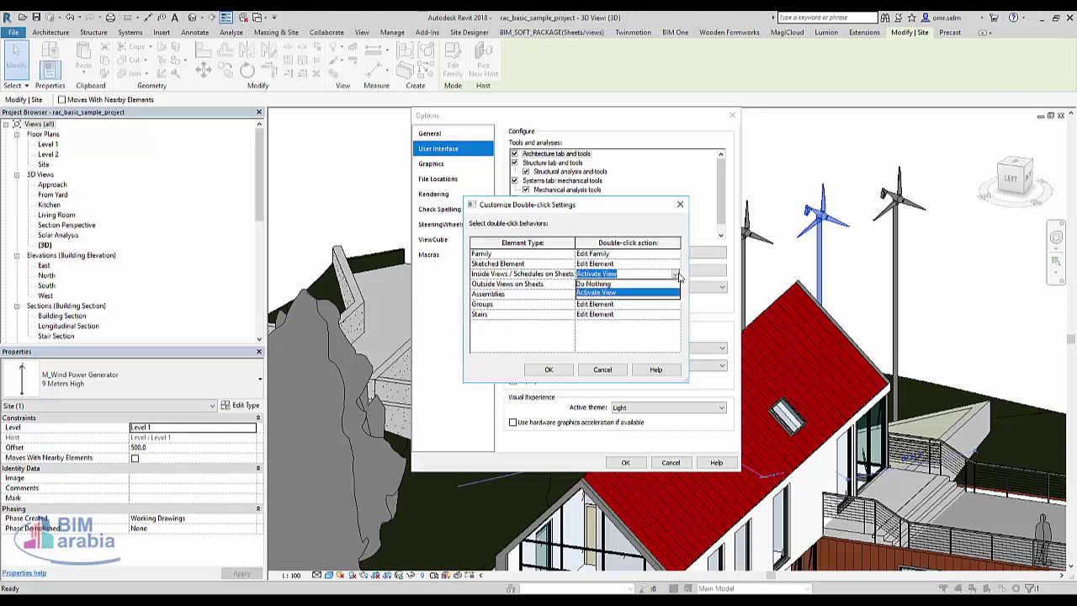
pyautogui.click(603, 370)
pyautogui.click(603, 369)
pyautogui.click(671, 462)
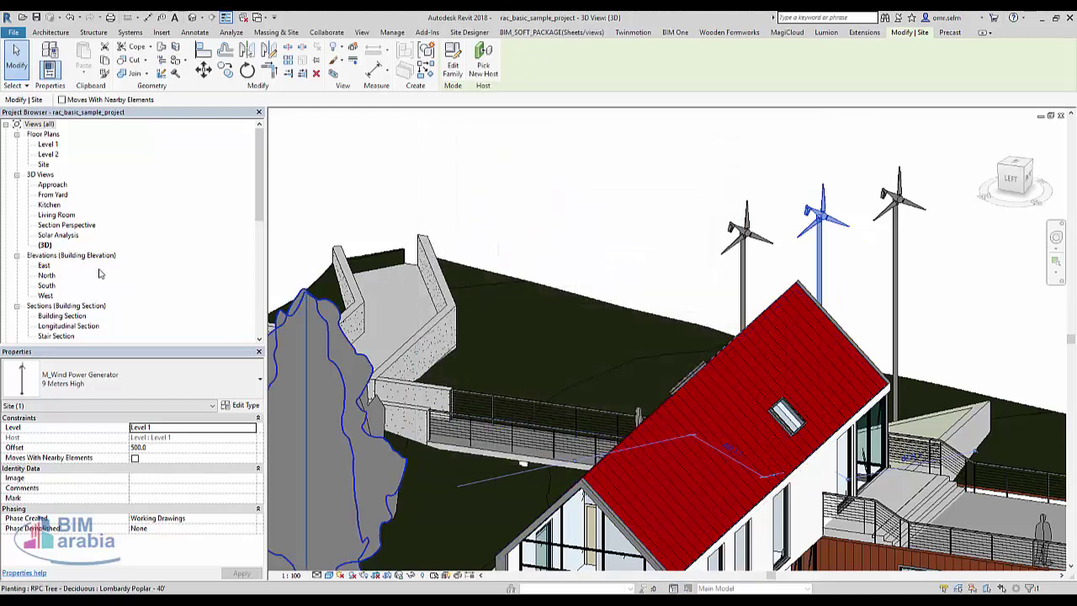
pyautogui.scroll(-5, 99, 274)
pyautogui.scroll(-5, 97, 274)
# Open sheet A101 - Site Plan from the Project Browser's sheet list.
pyautogui.doubleClick(50, 296)
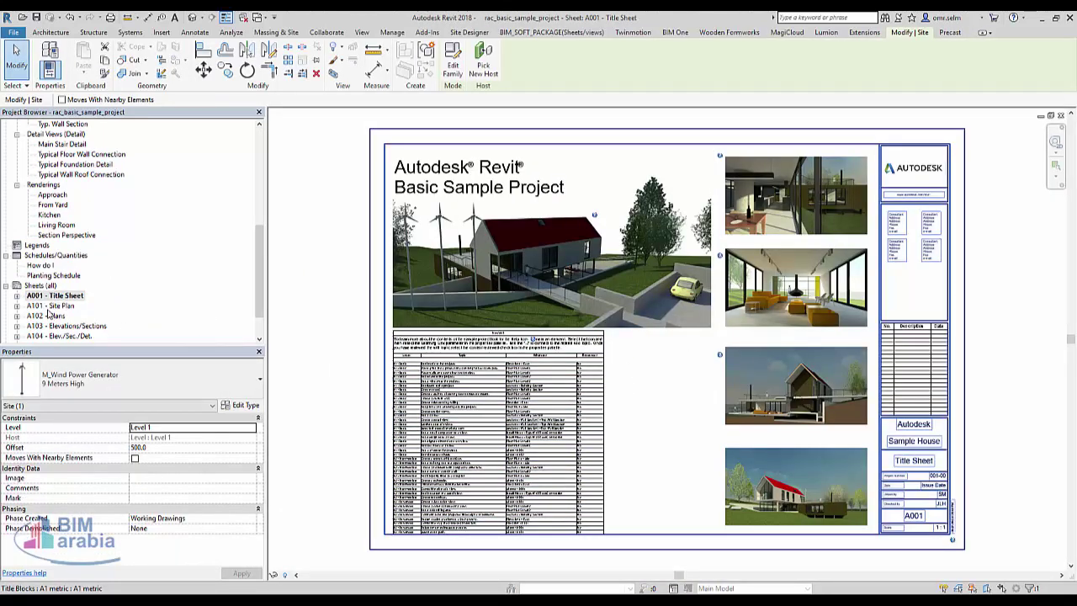
pyautogui.click(50, 306)
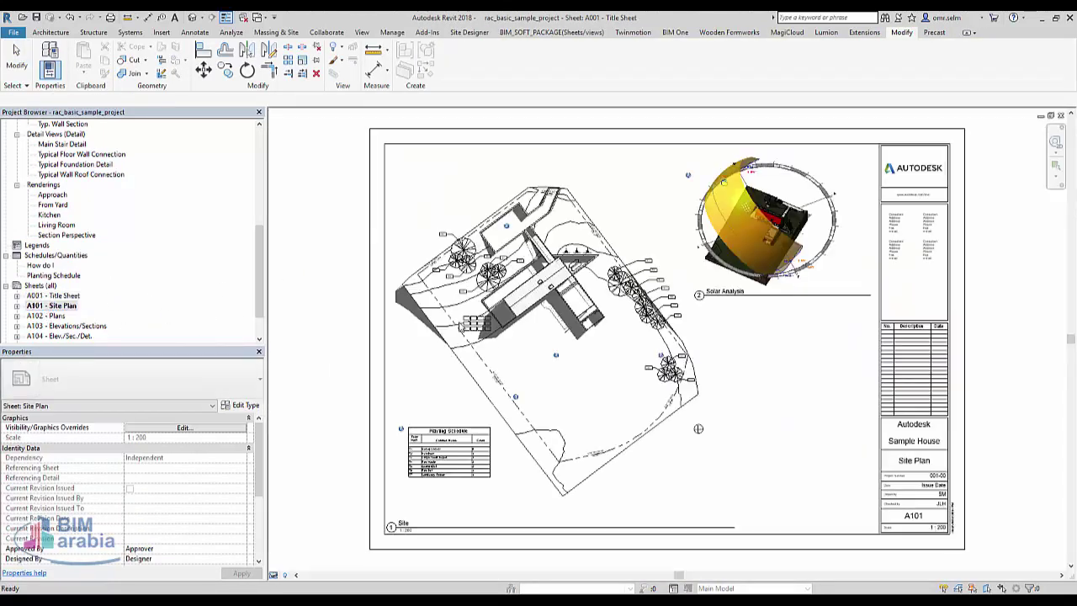
pyautogui.click(532, 312)
# Activate and deactivate the site plan viewport, then review its context commands without choosing one.
pyautogui.doubleClick(532, 313)
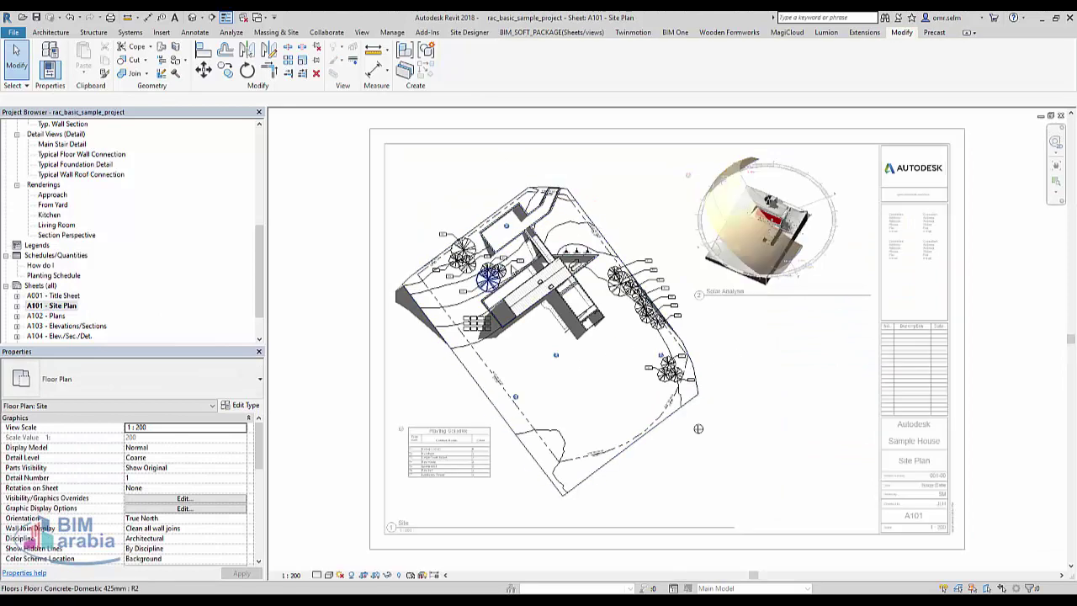
pyautogui.doubleClick(816, 394)
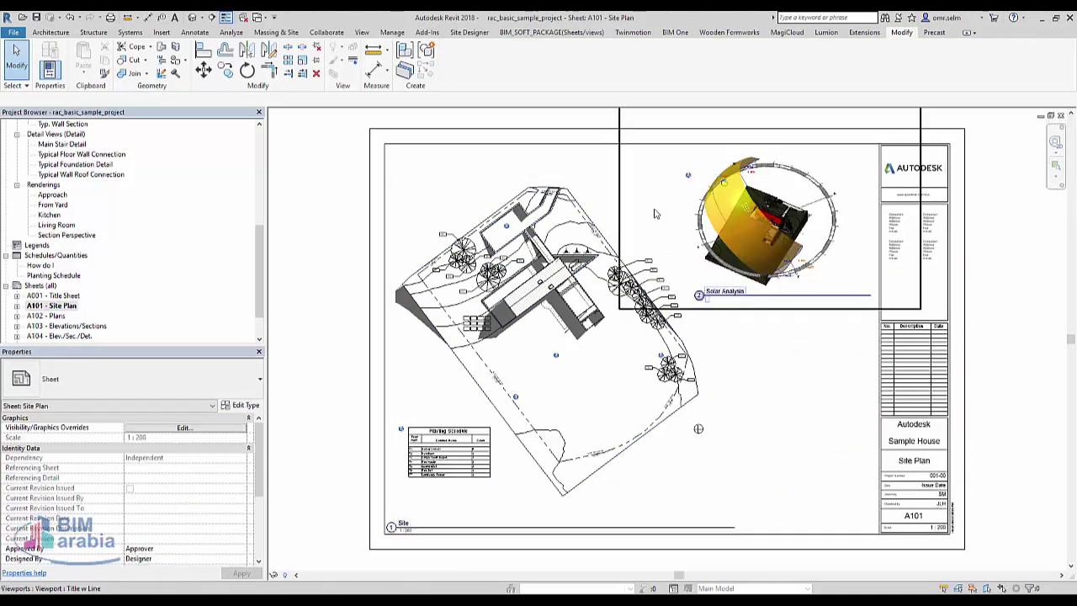
pyautogui.click(424, 209)
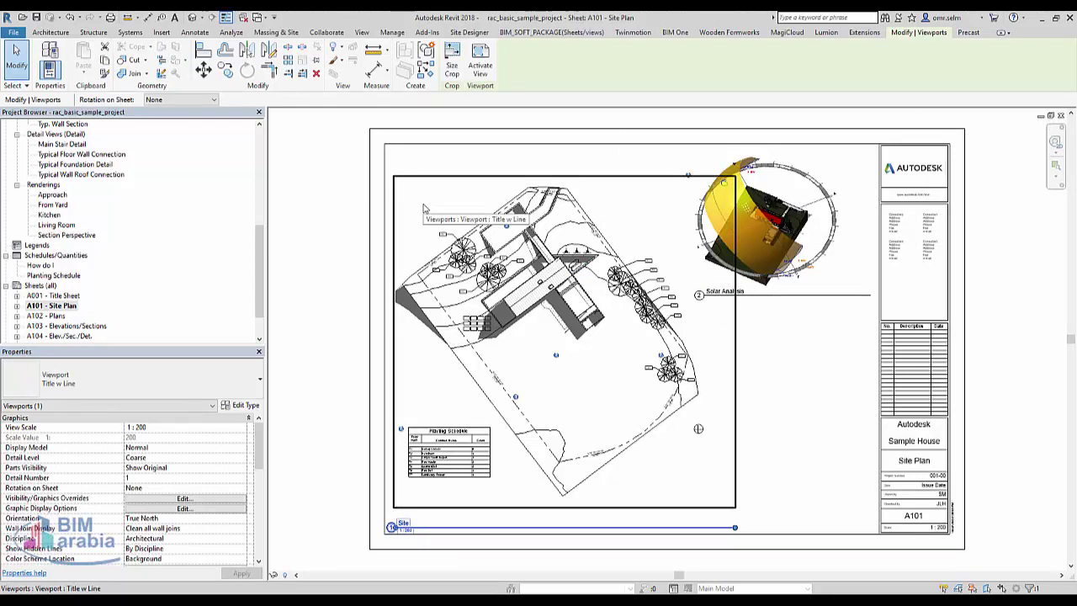
pyautogui.rightClick(424, 209)
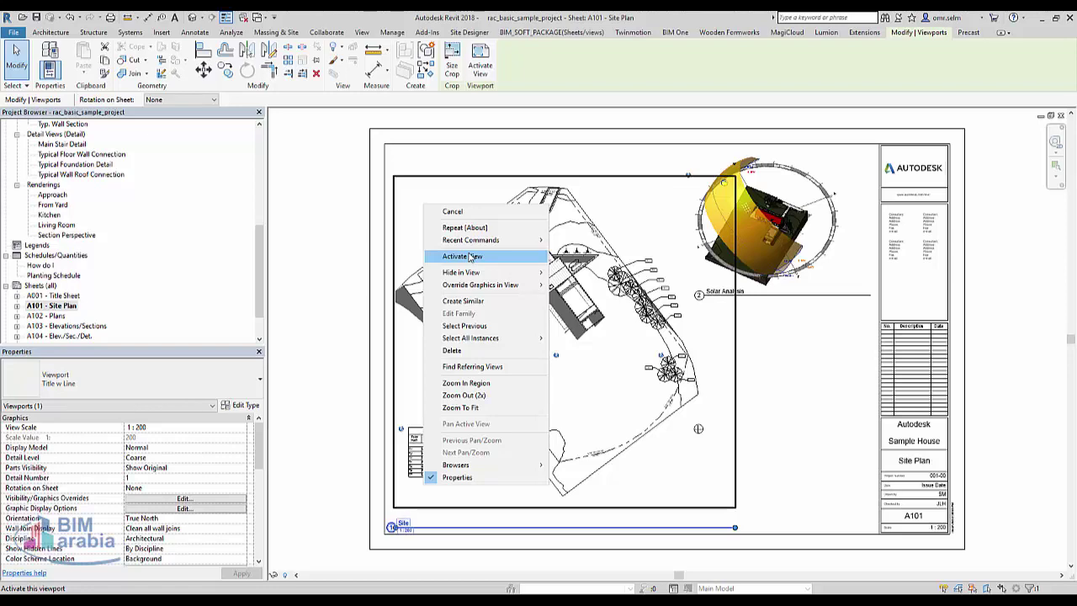
pyautogui.click(302, 151)
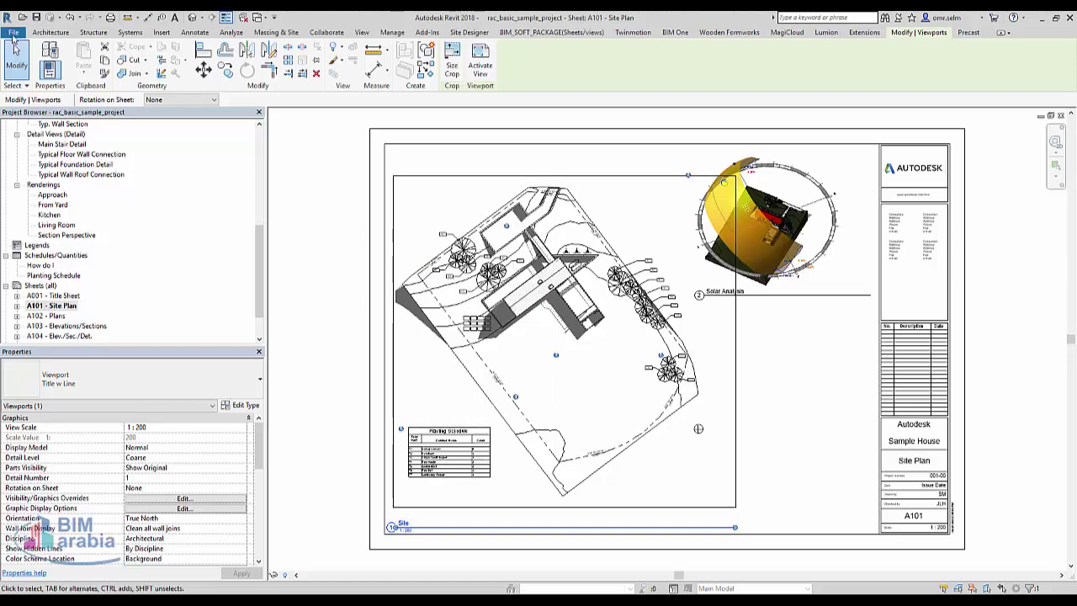
pyautogui.click(14, 32)
pyautogui.click(171, 361)
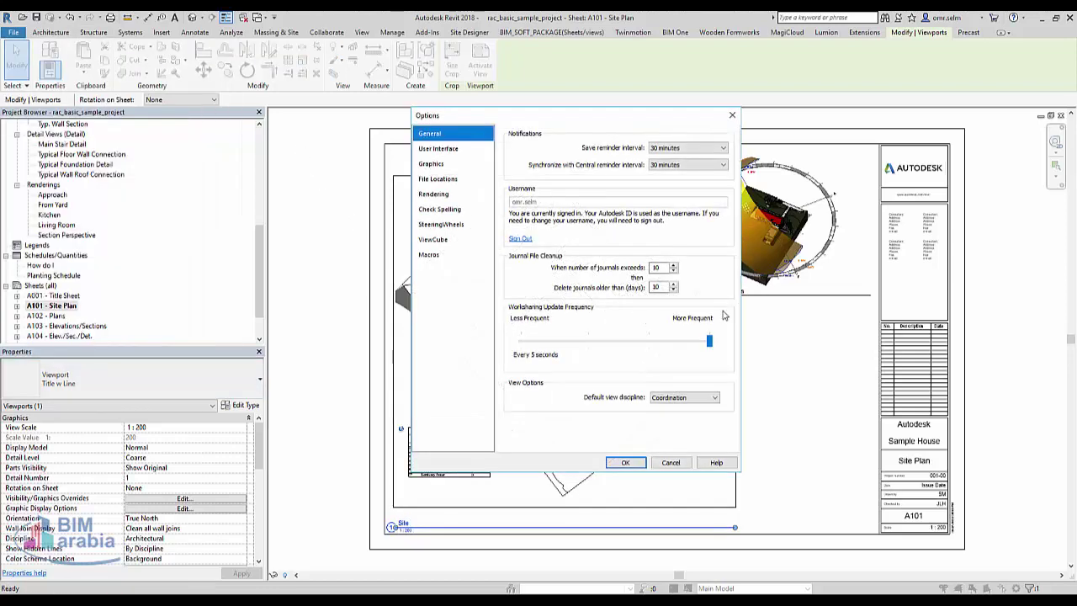
pyautogui.click(438, 148)
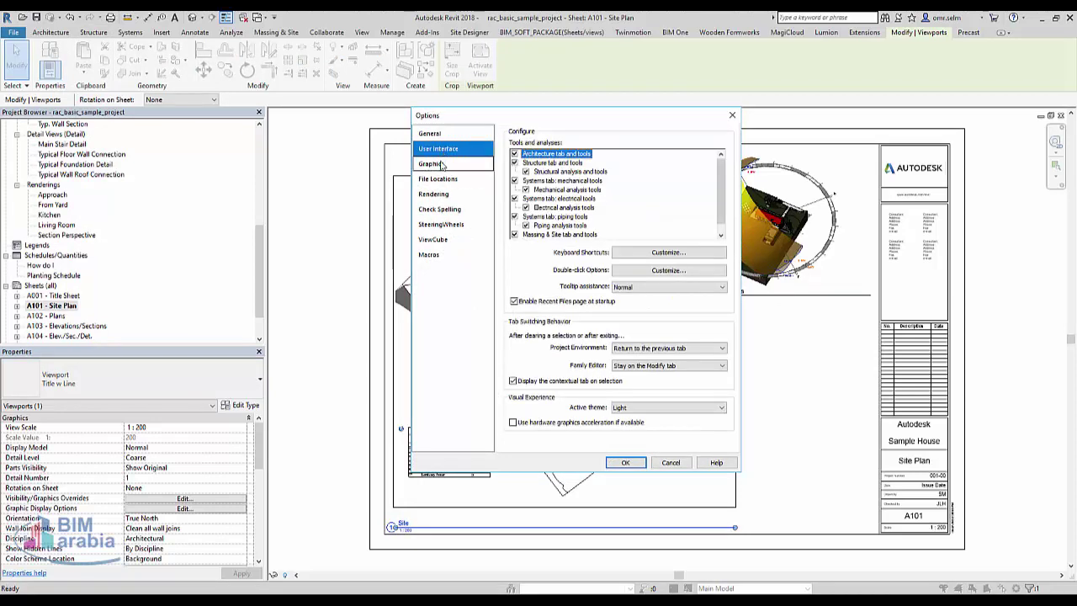
pyautogui.click(660, 277)
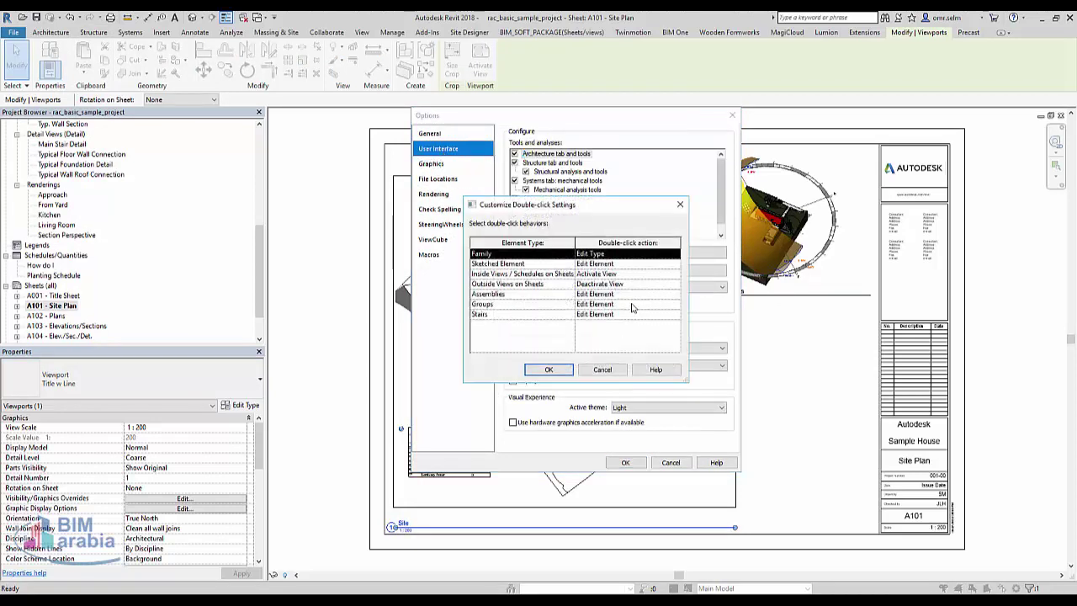
pyautogui.click(529, 286)
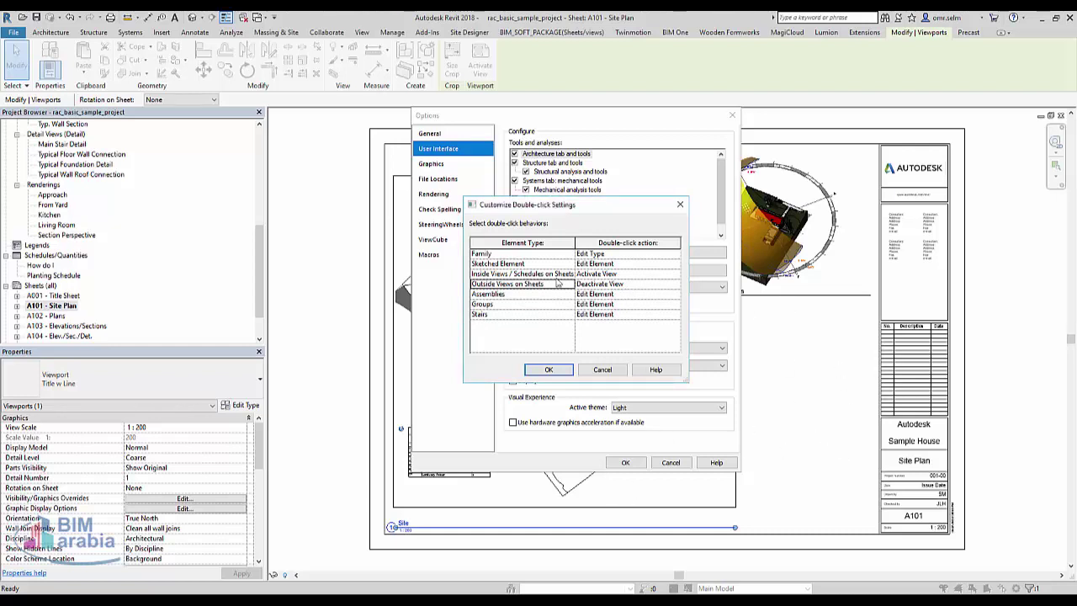
pyautogui.click(532, 298)
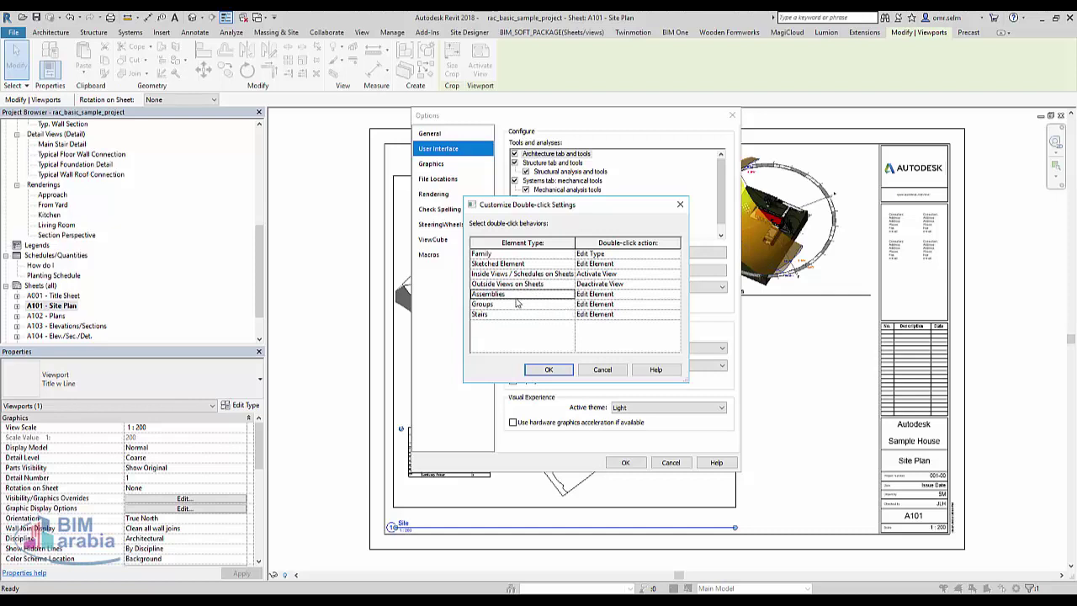
pyautogui.click(674, 315)
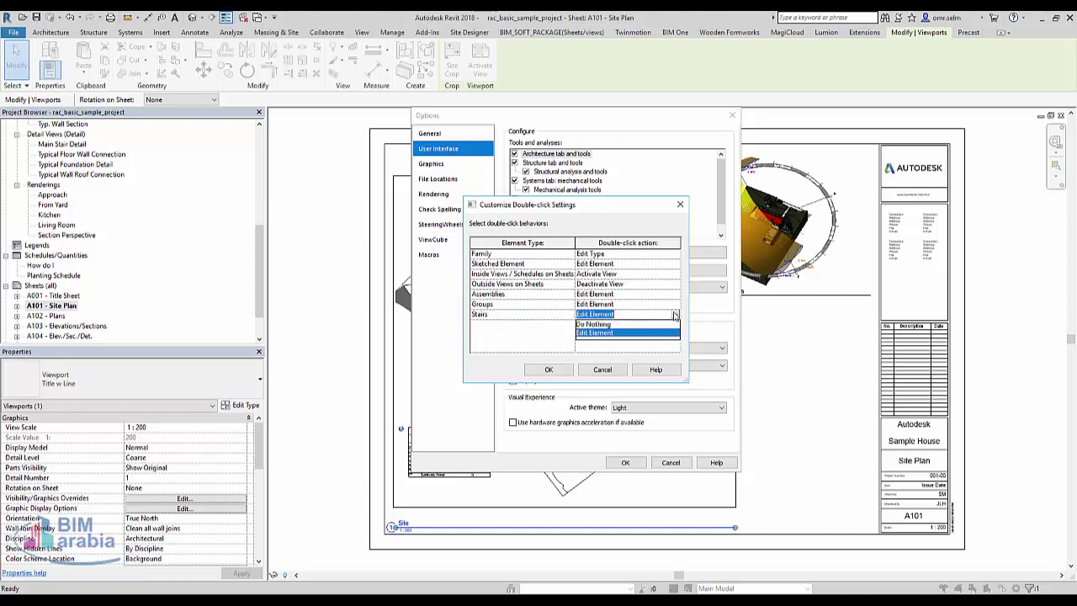
pyautogui.click(674, 315)
pyautogui.click(675, 297)
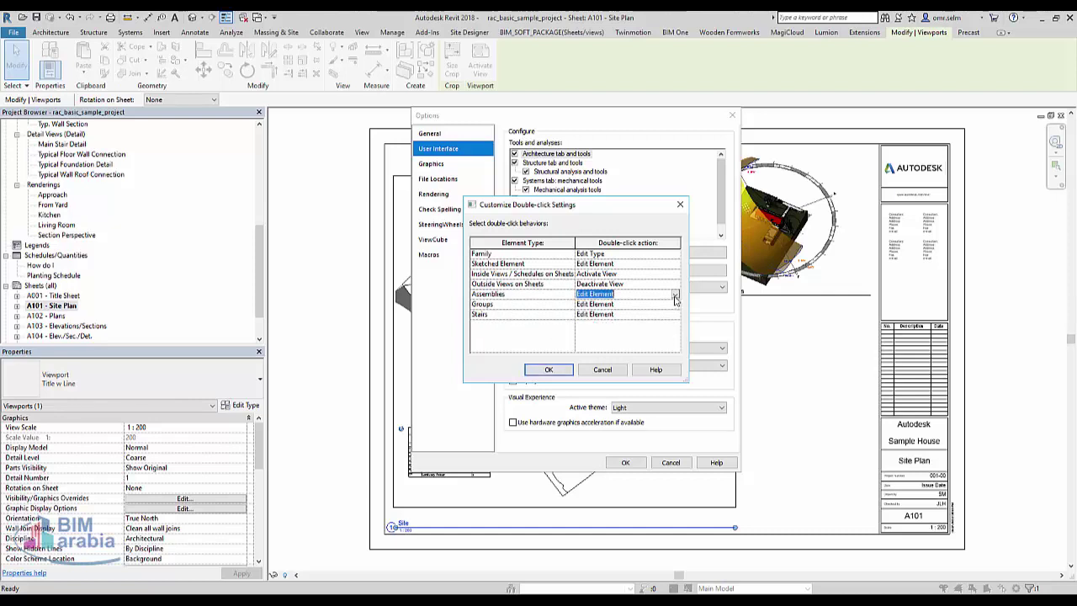
pyautogui.click(675, 298)
pyautogui.click(675, 298)
pyautogui.click(676, 295)
pyautogui.click(678, 303)
pyautogui.click(615, 371)
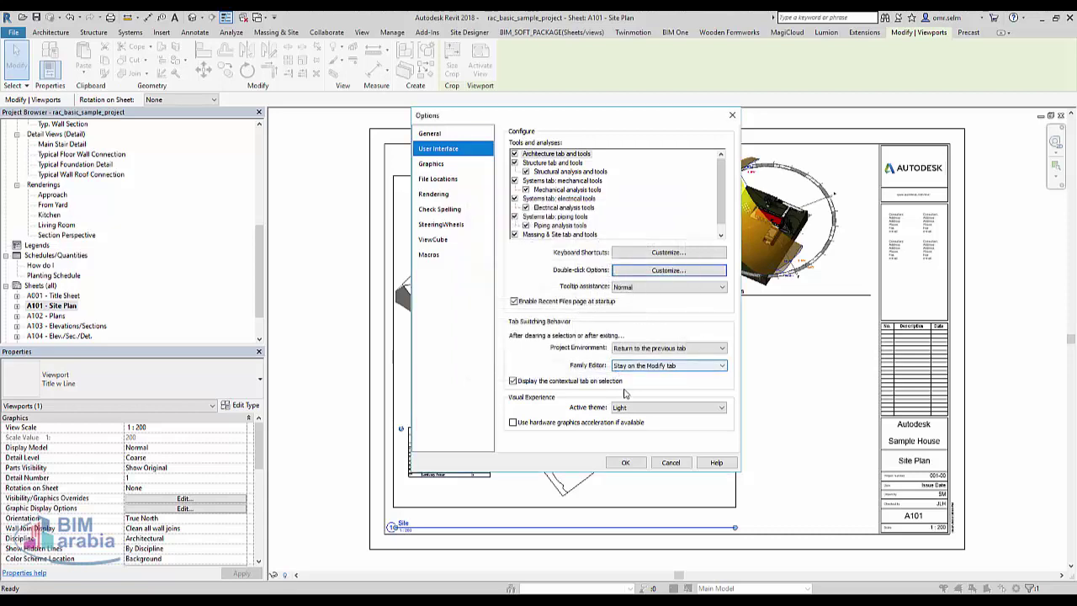
pyautogui.click(640, 463)
pyautogui.click(820, 386)
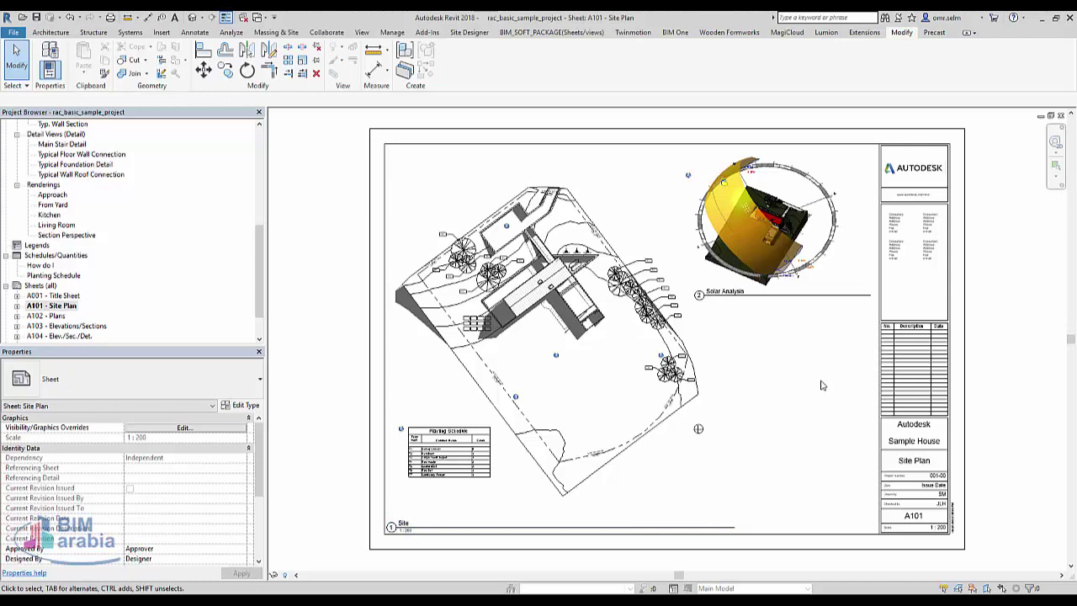